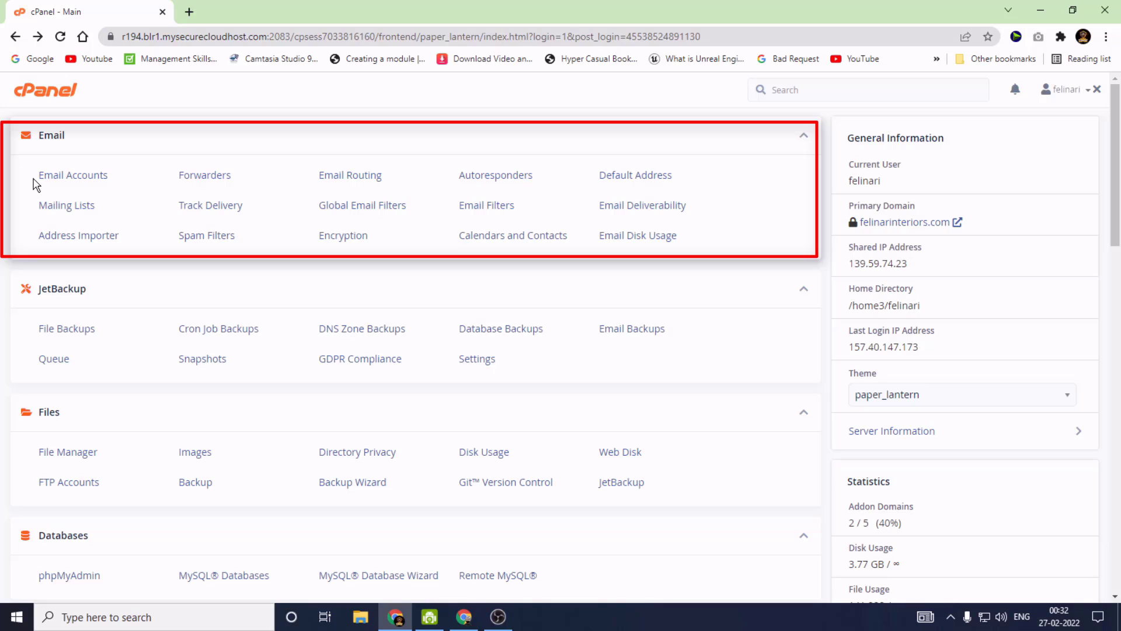
Go to Email Accounts and start a new email account with + Create
click(69, 177)
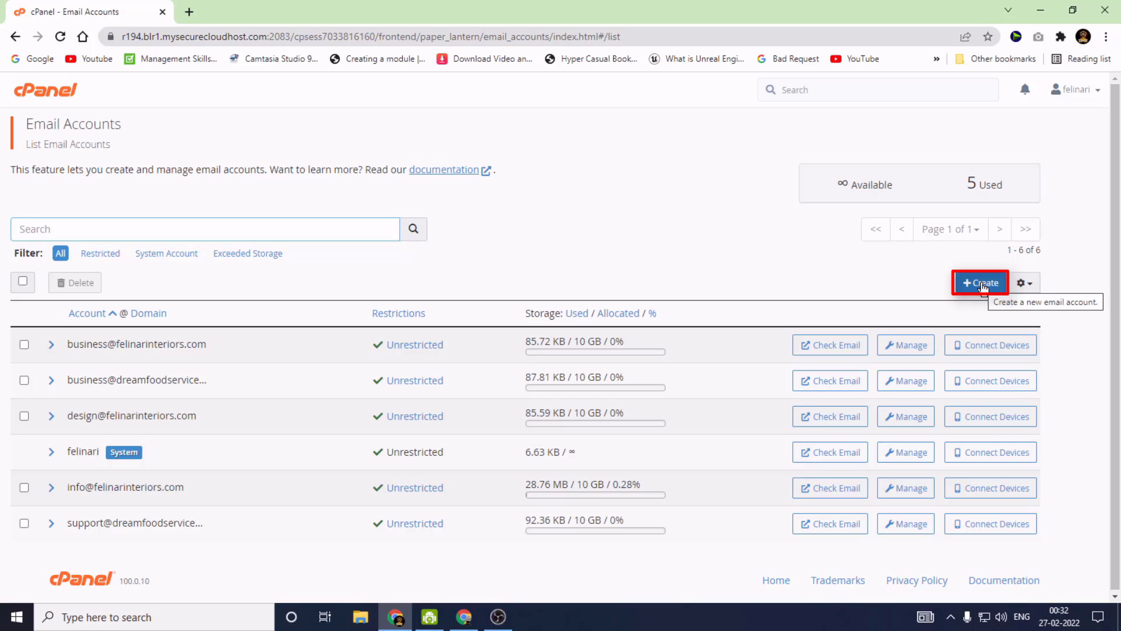
click(983, 284)
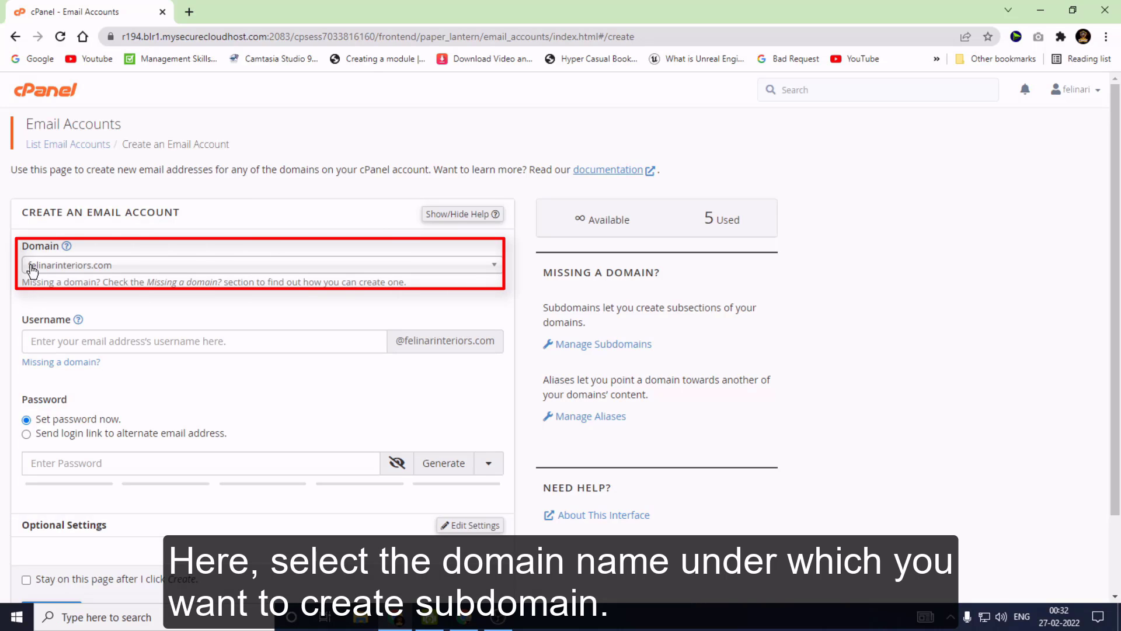
click(33, 270)
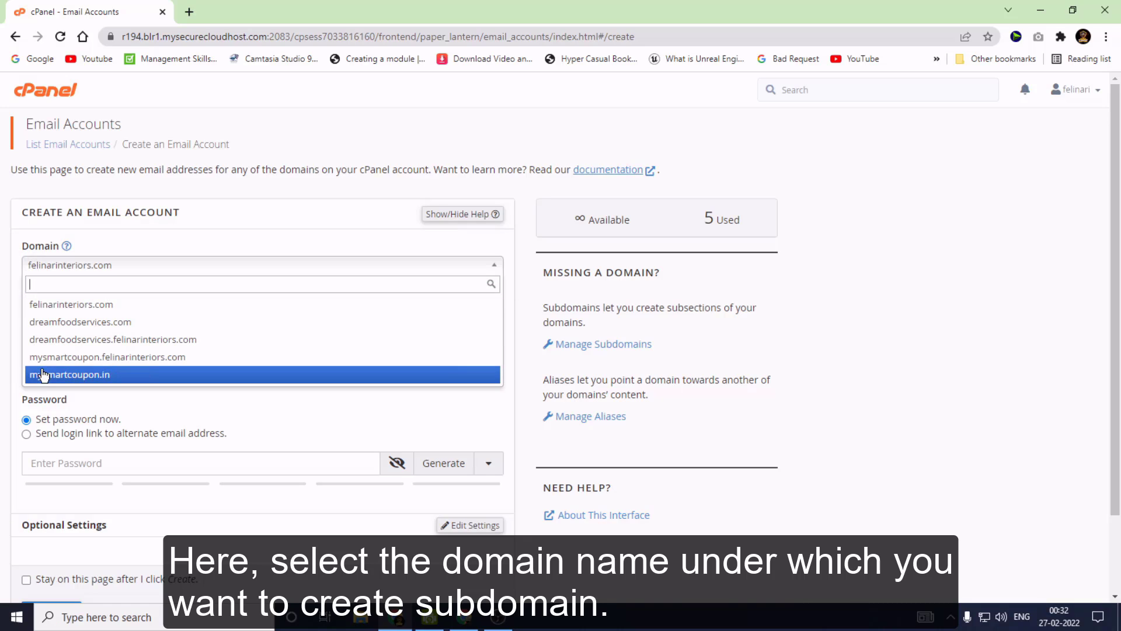
click(76, 377)
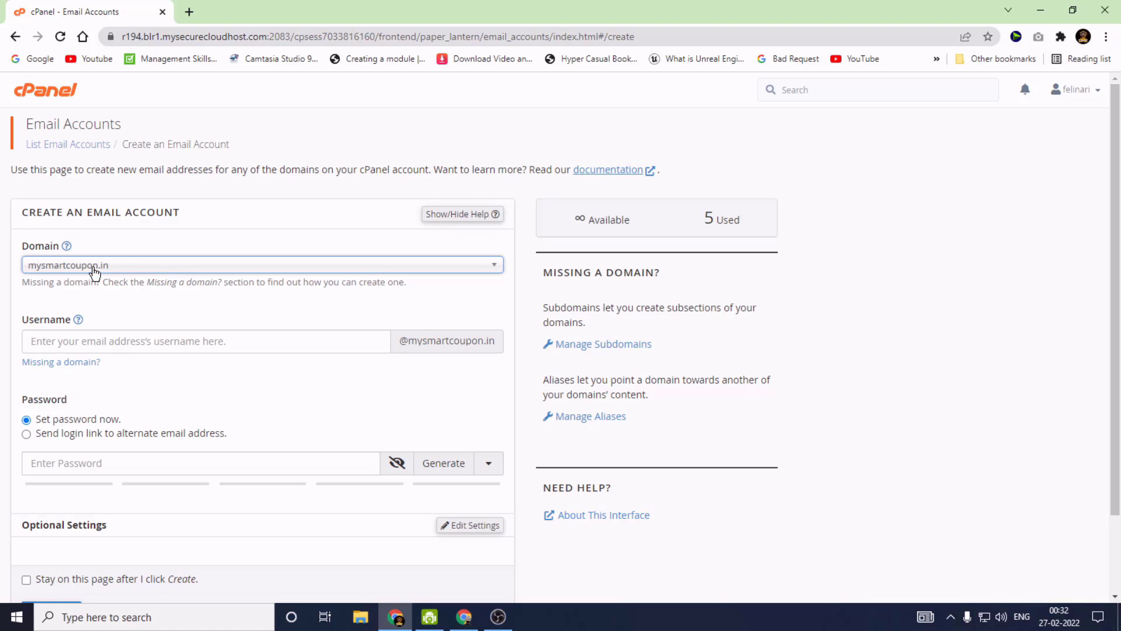
click(23, 338)
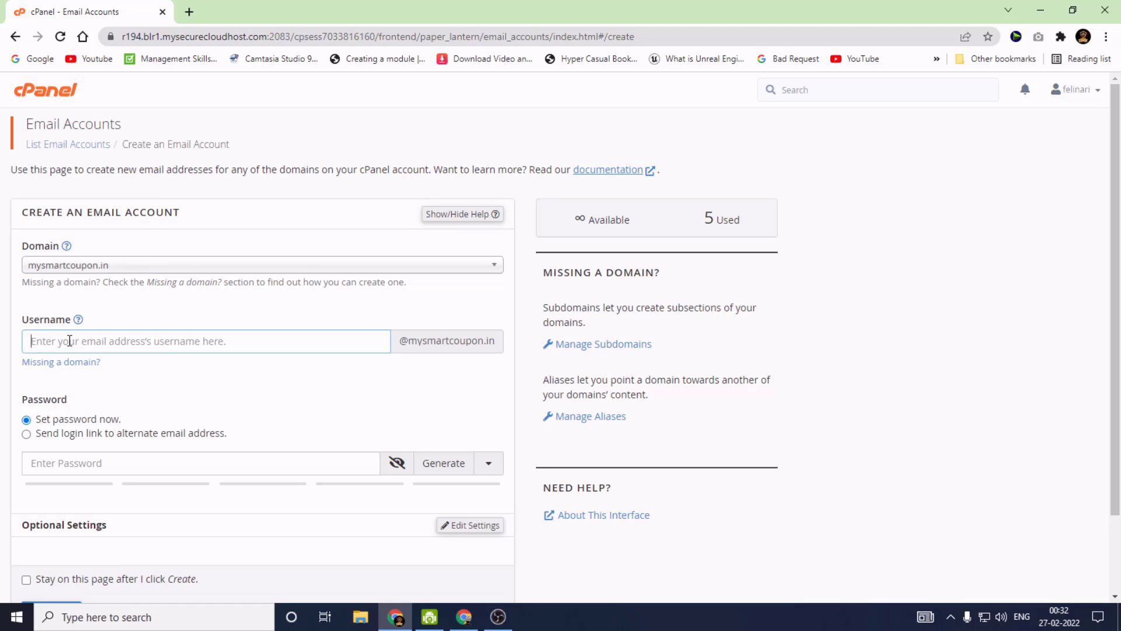
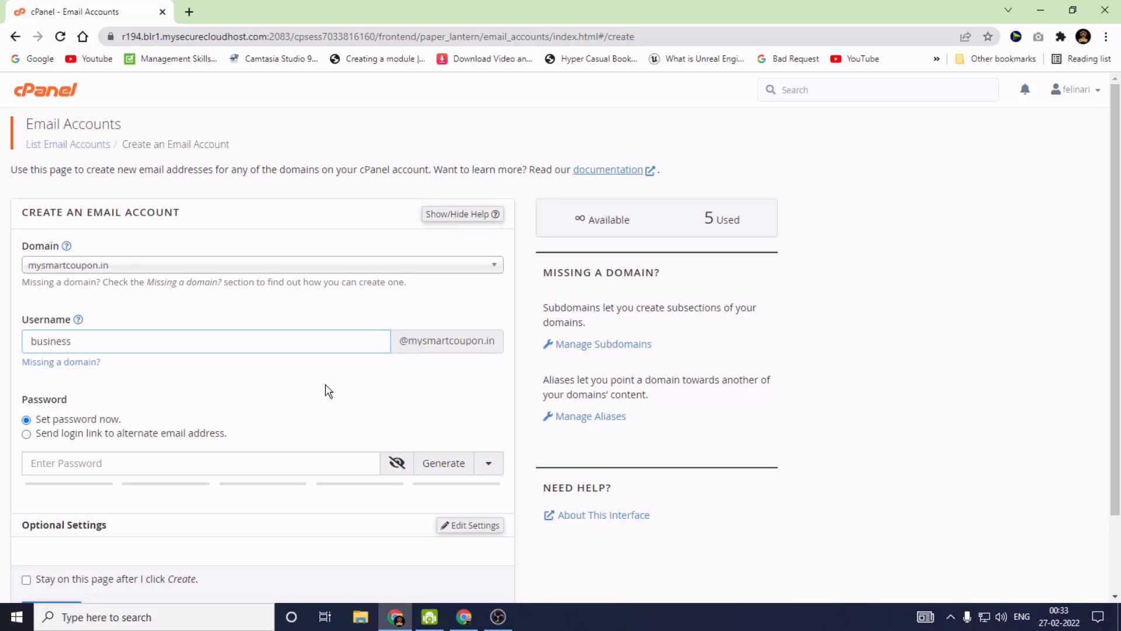
Enter a strong account password, reveal it in plain text and copy it
scroll(327, 391, down, 1)
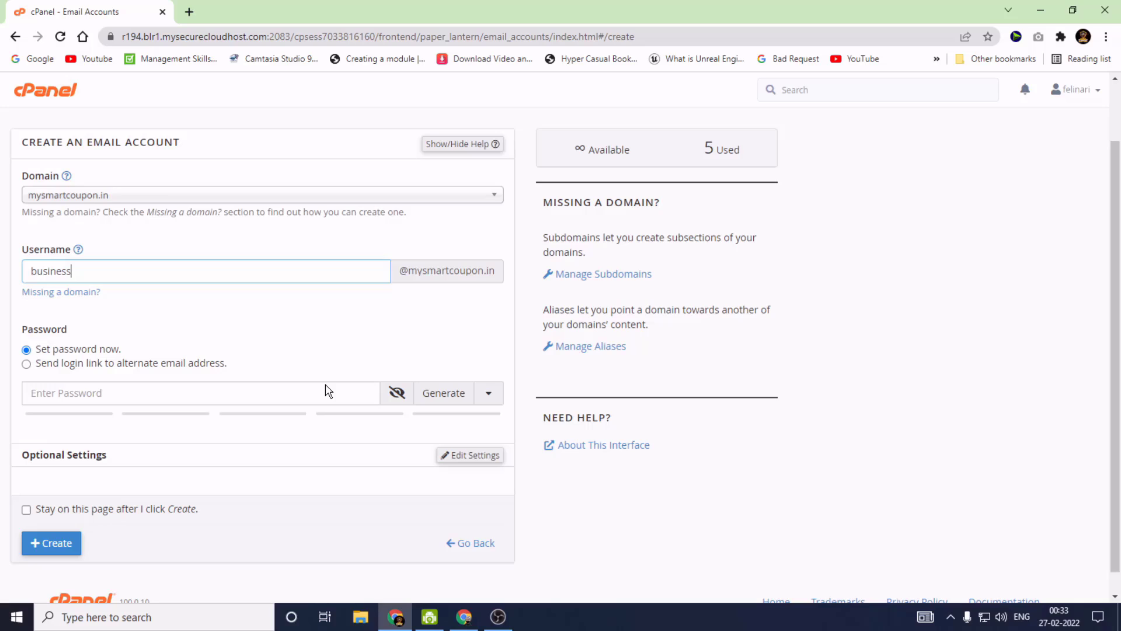
click(46, 392)
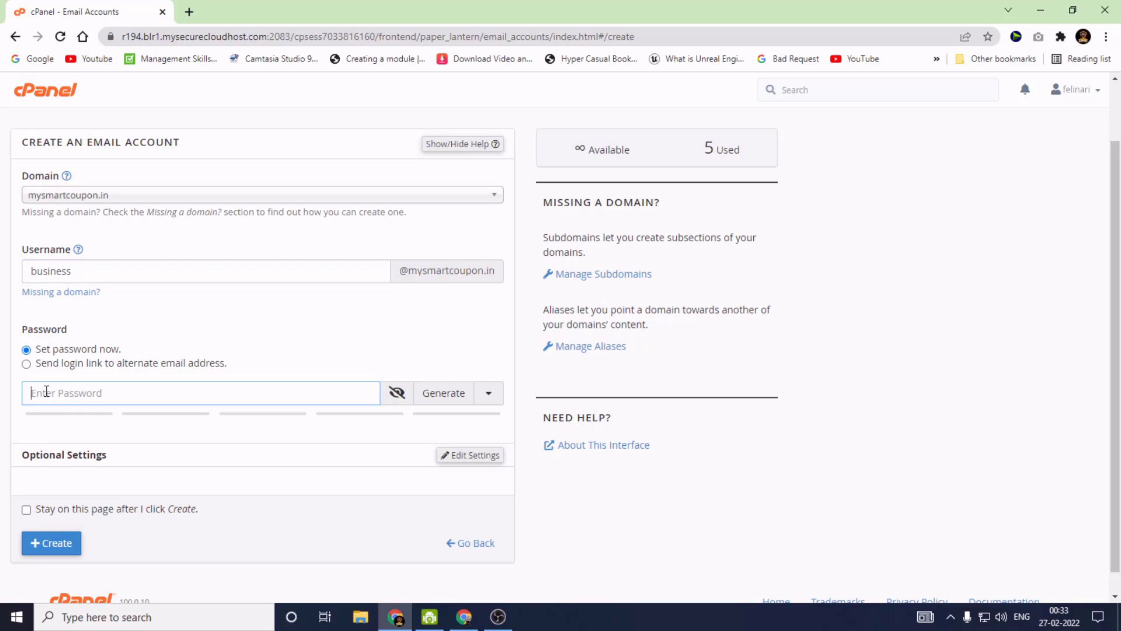
text(12345)
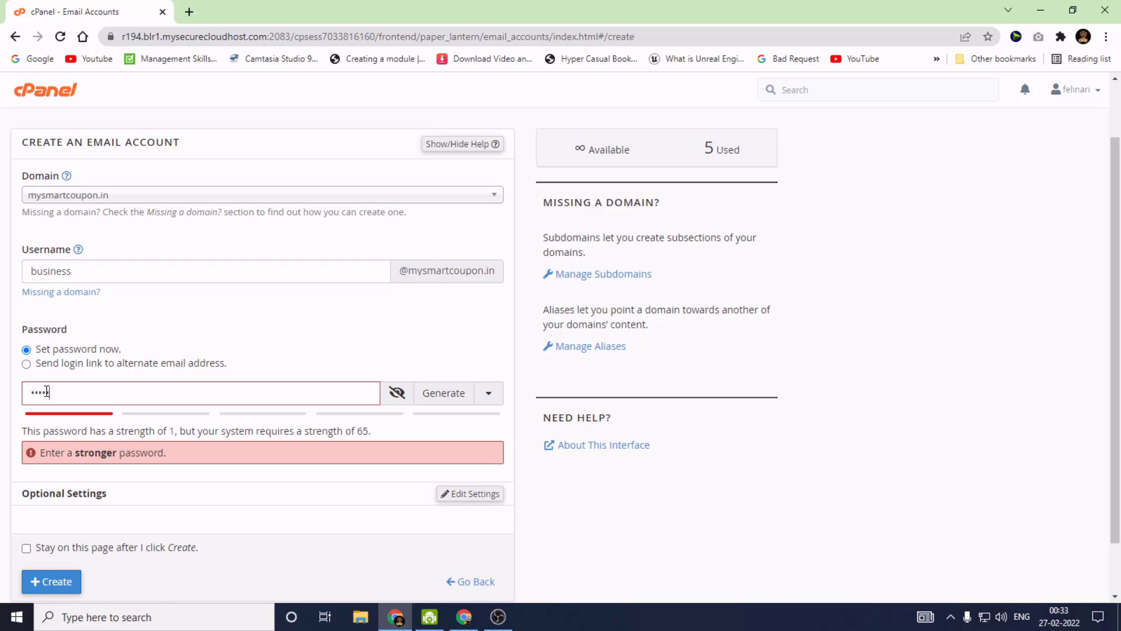
text(678)
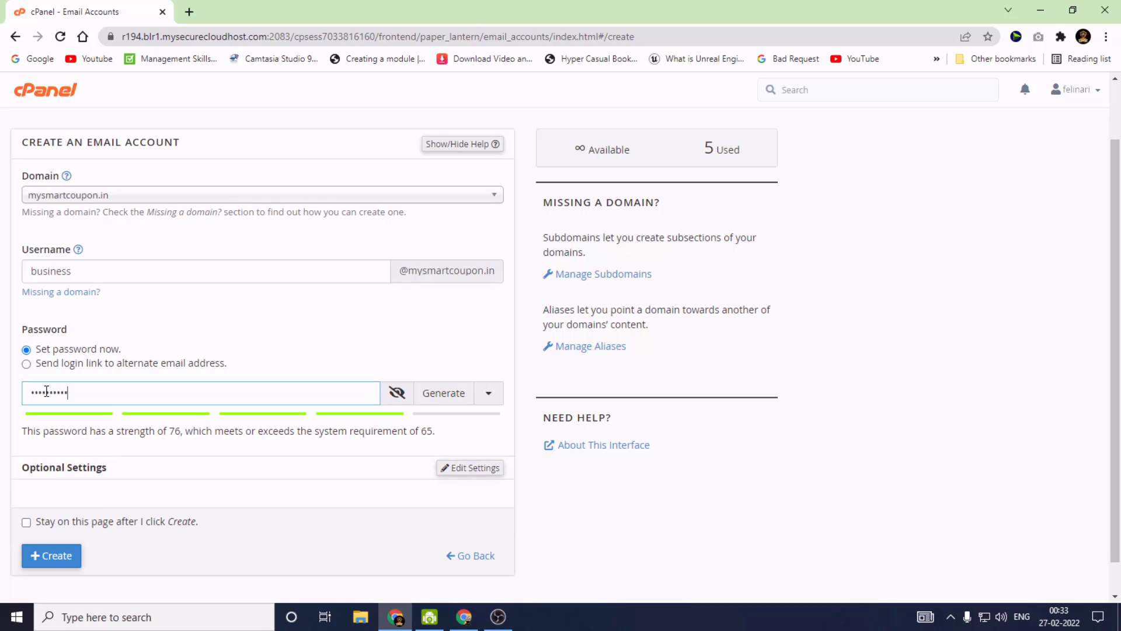
text(90123)
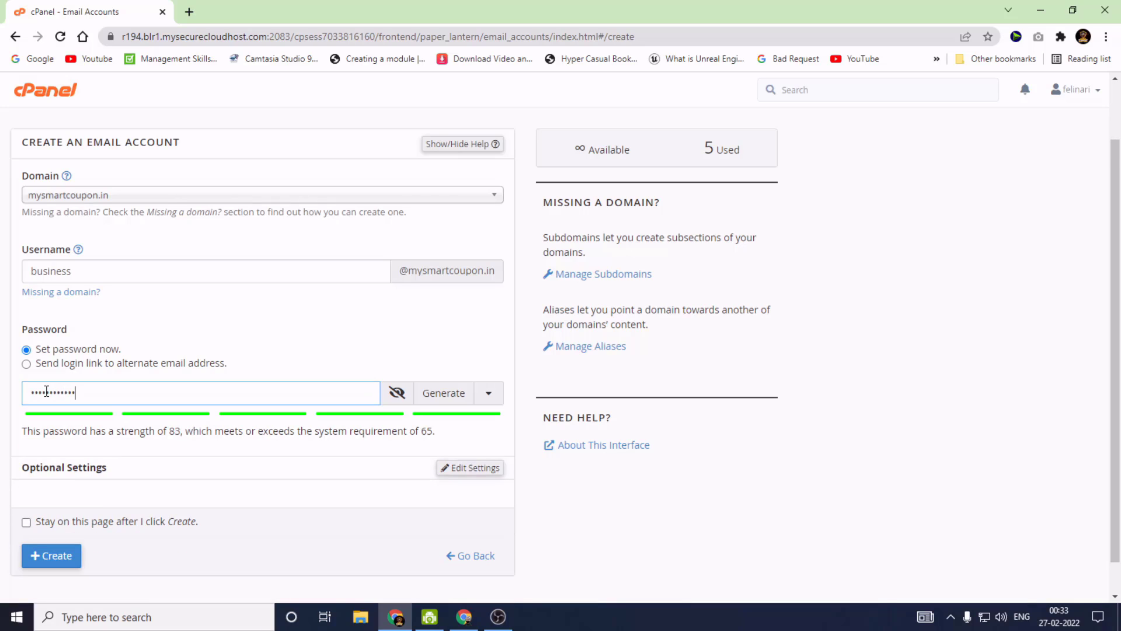
click(397, 394)
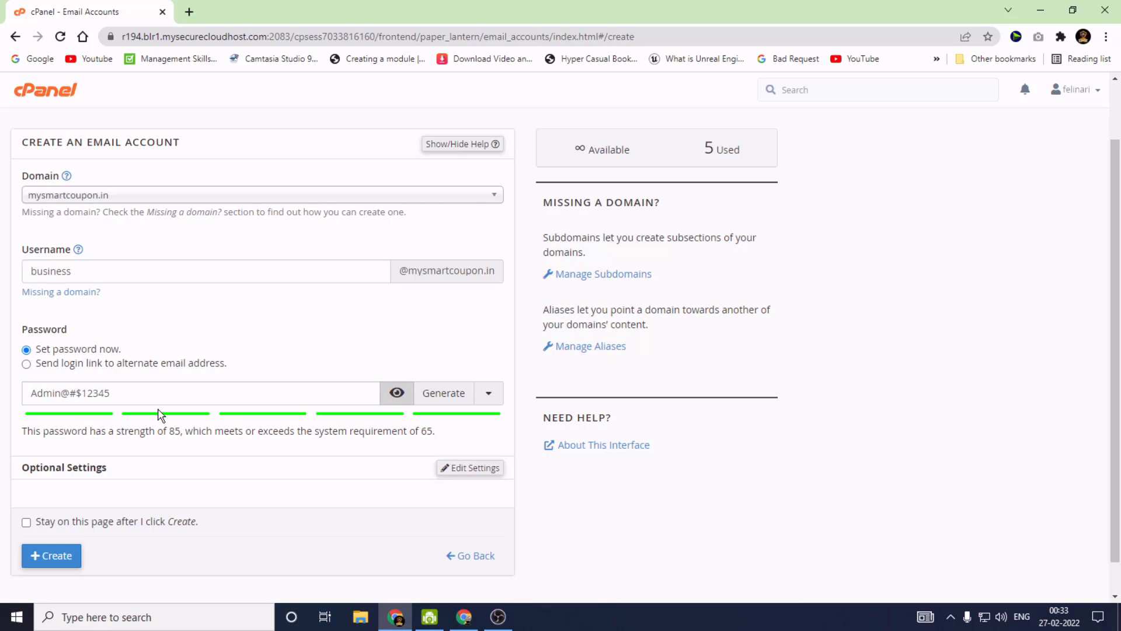
drag(121, 390, 3, 394)
key(ctrl+c)
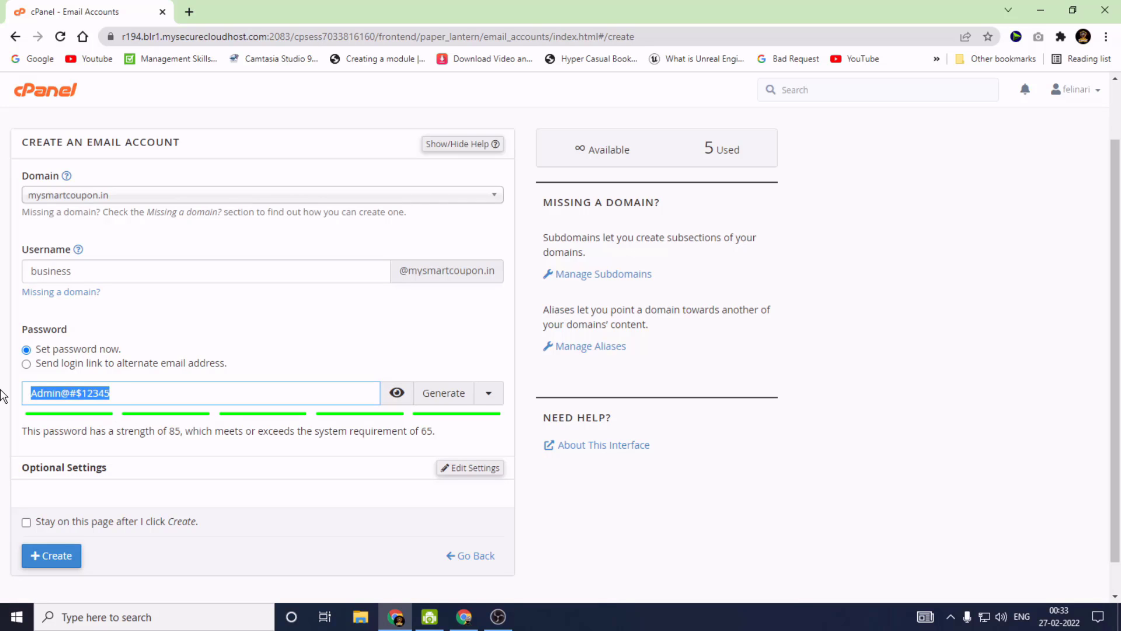
Paste the password on a new line in the New Plain Text (3).txt notes file
click(1119, 616)
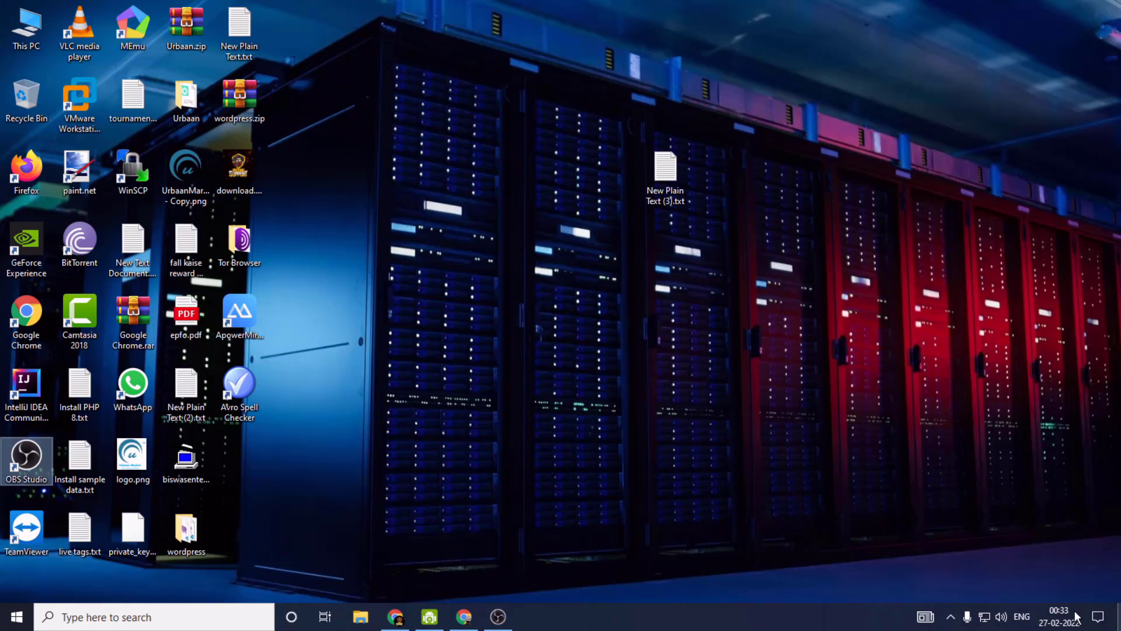
double_click(666, 171)
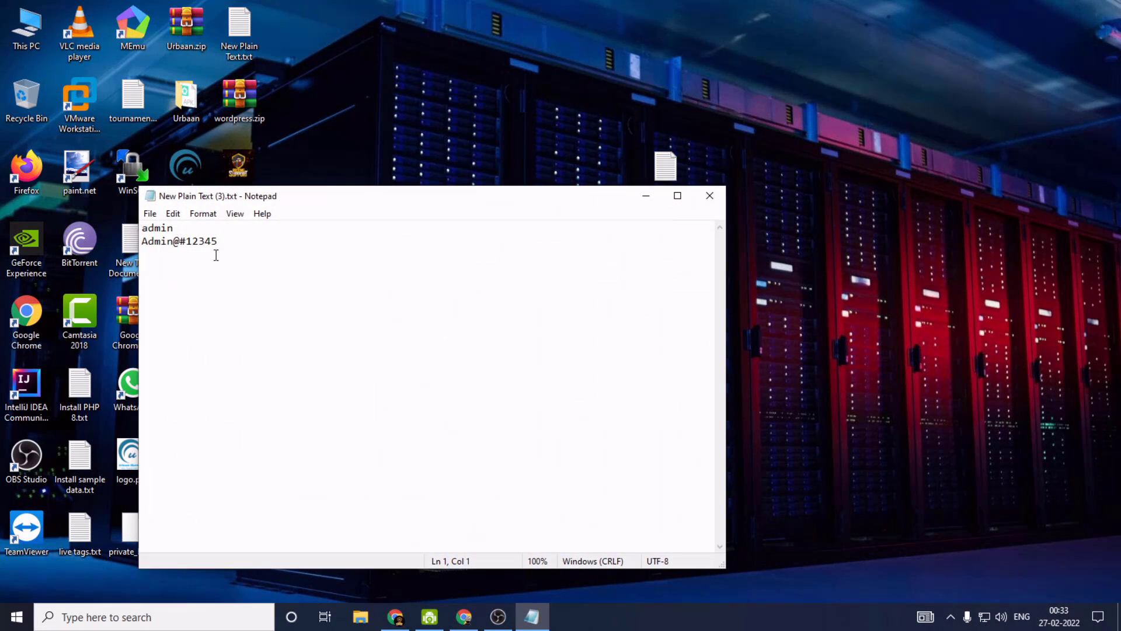
click(221, 246)
key(Return)
key(Return)
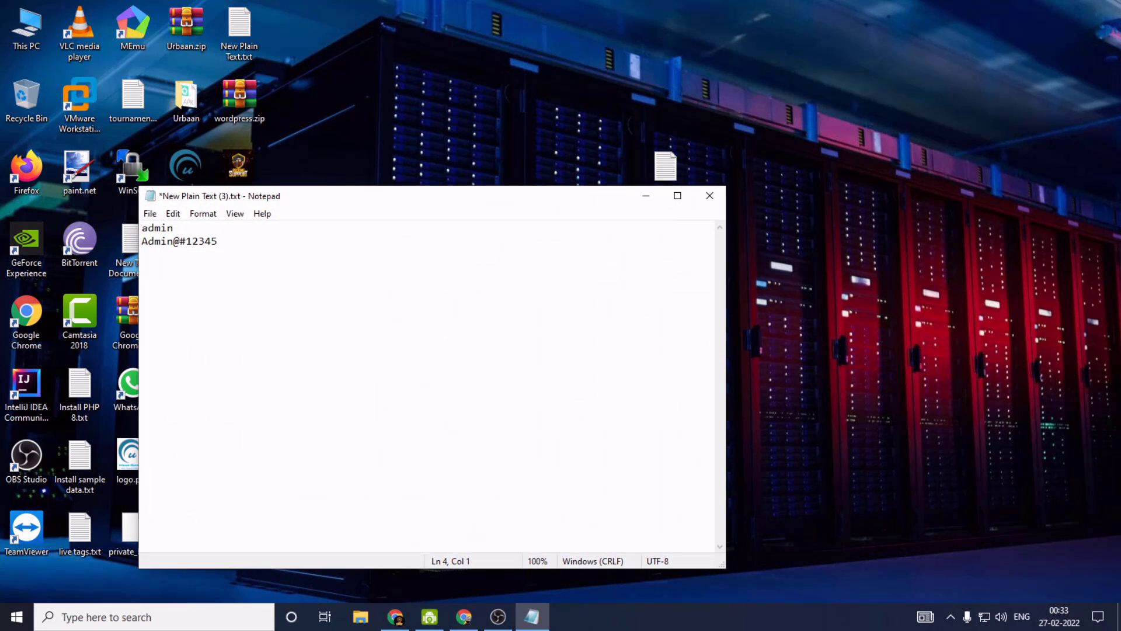
key(ctrl+v)
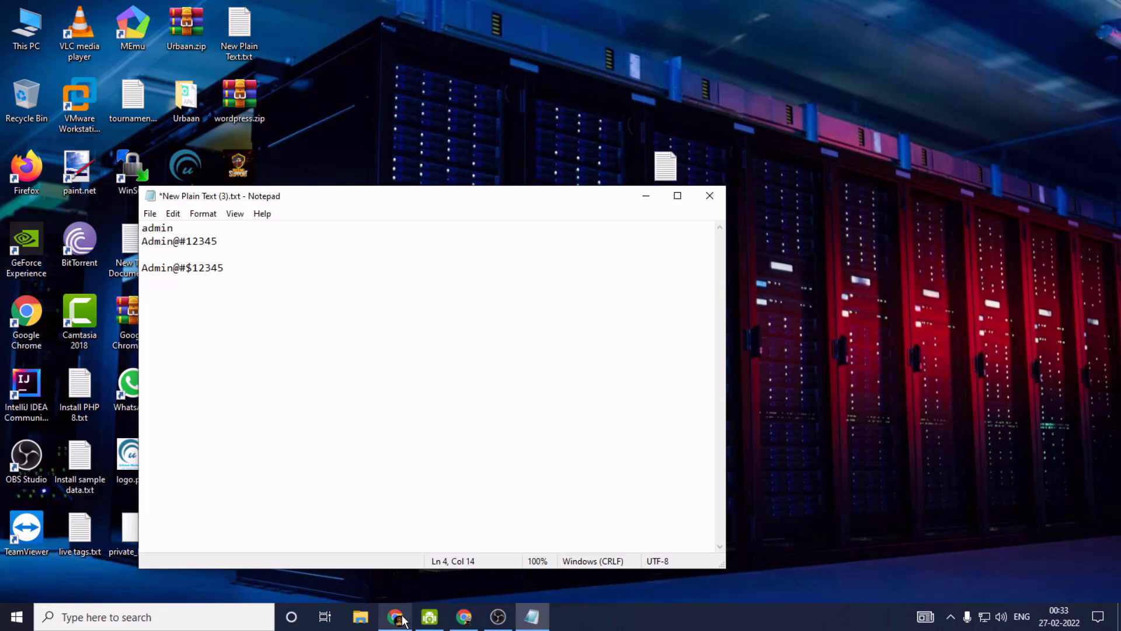
click(401, 618)
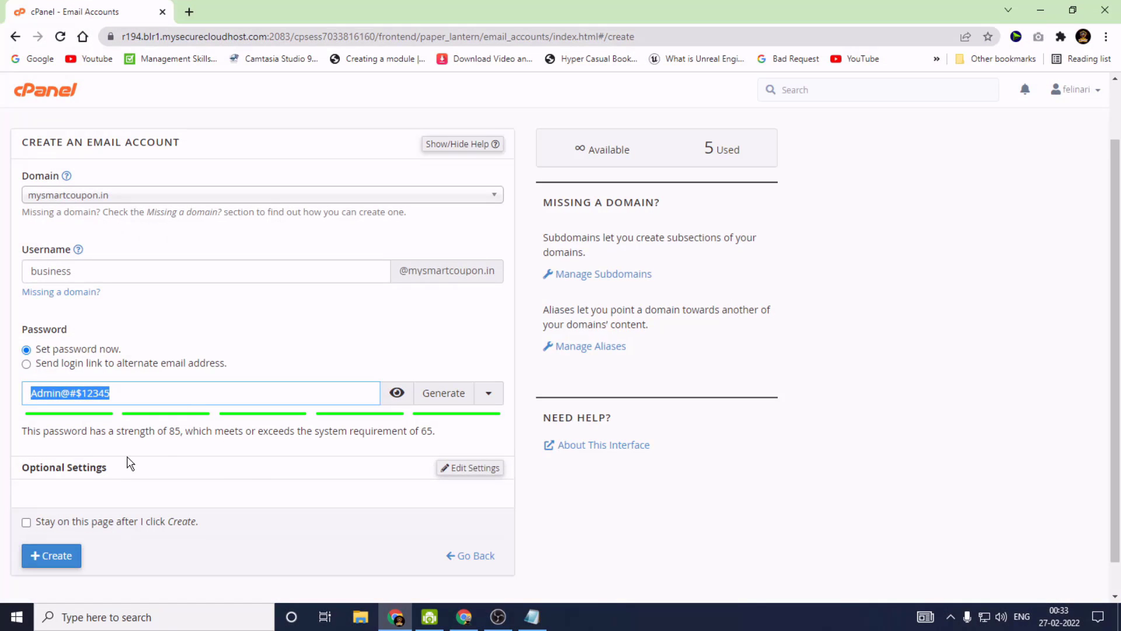
scroll(170, 463, down, 1)
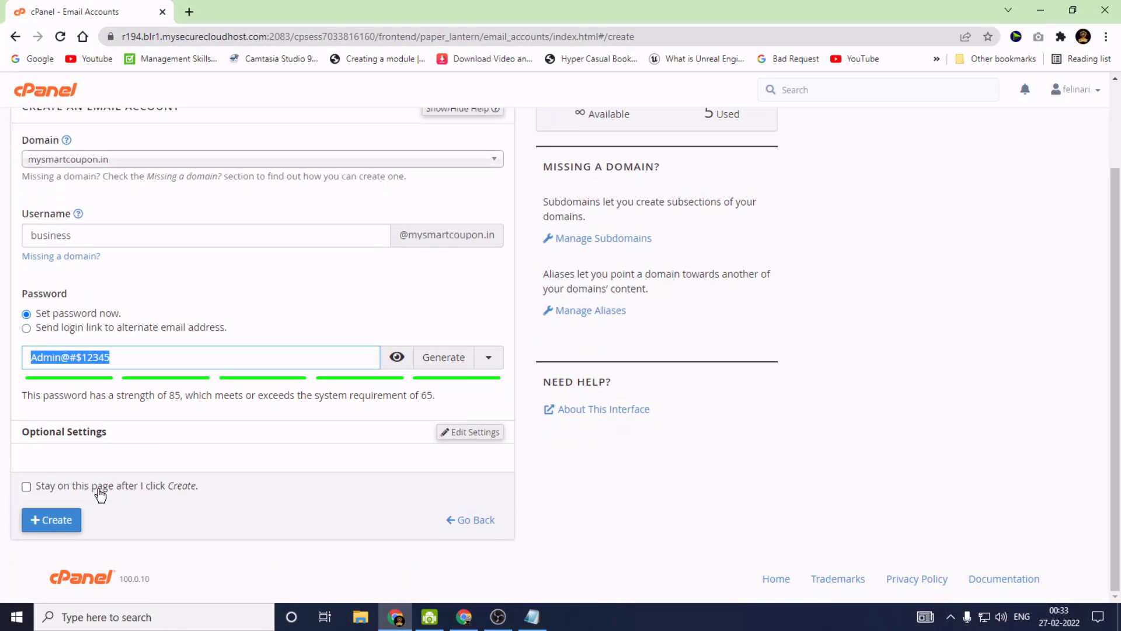
click(50, 519)
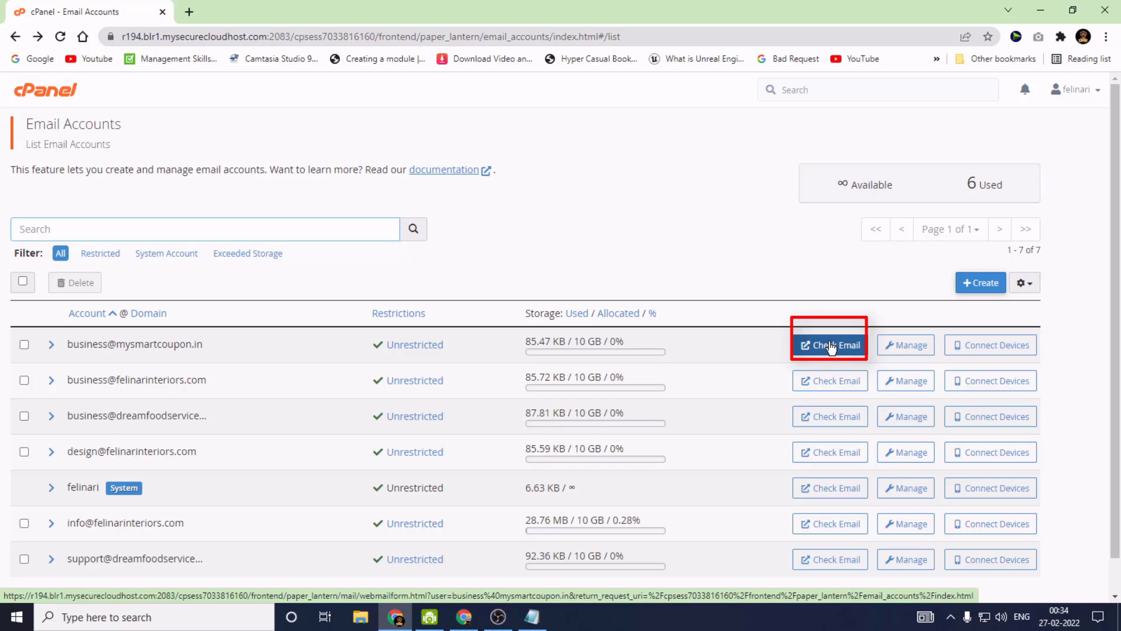
Open the new business mailbox in Webmail and go to its Forwarders settings
click(831, 346)
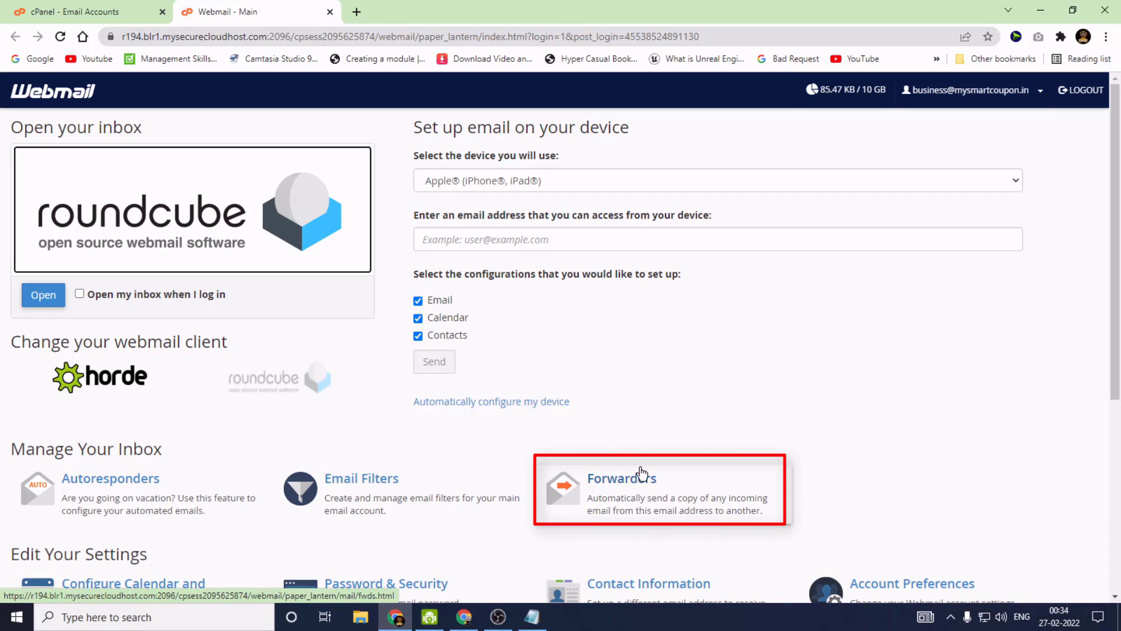
click(660, 496)
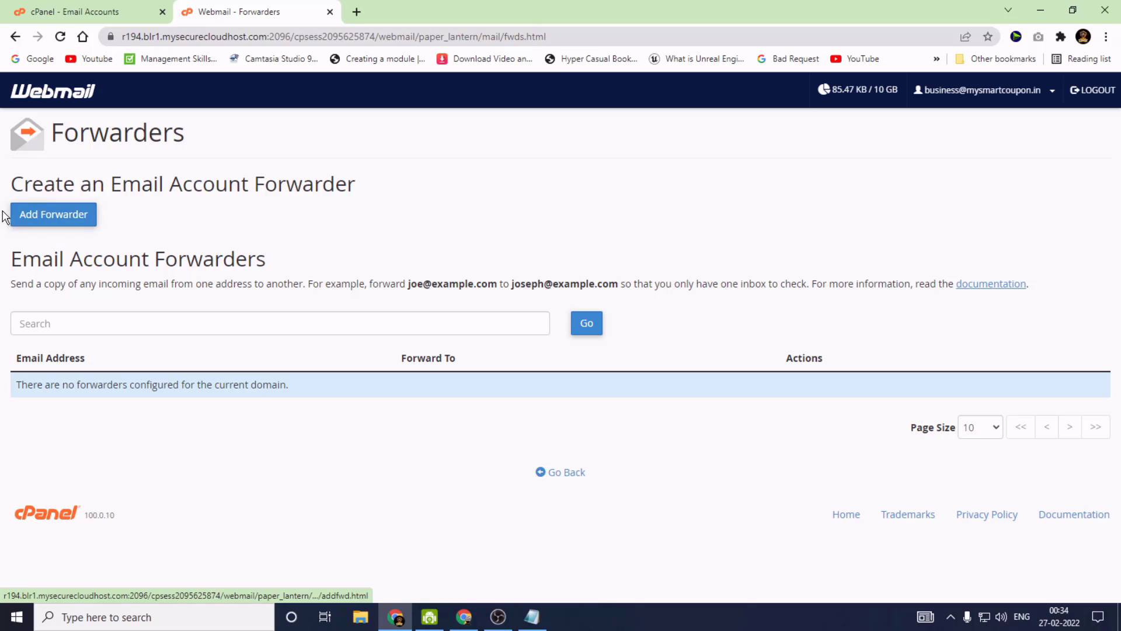
Add a forwarder sending all the business mailbox's mail to the owner's Gmail address
click(55, 215)
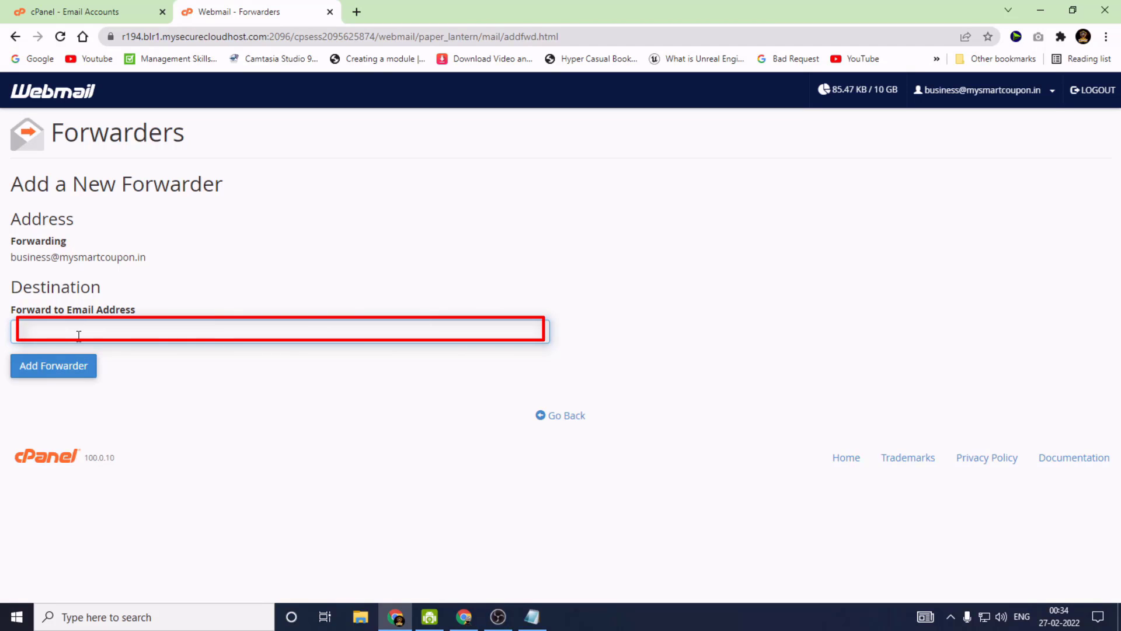
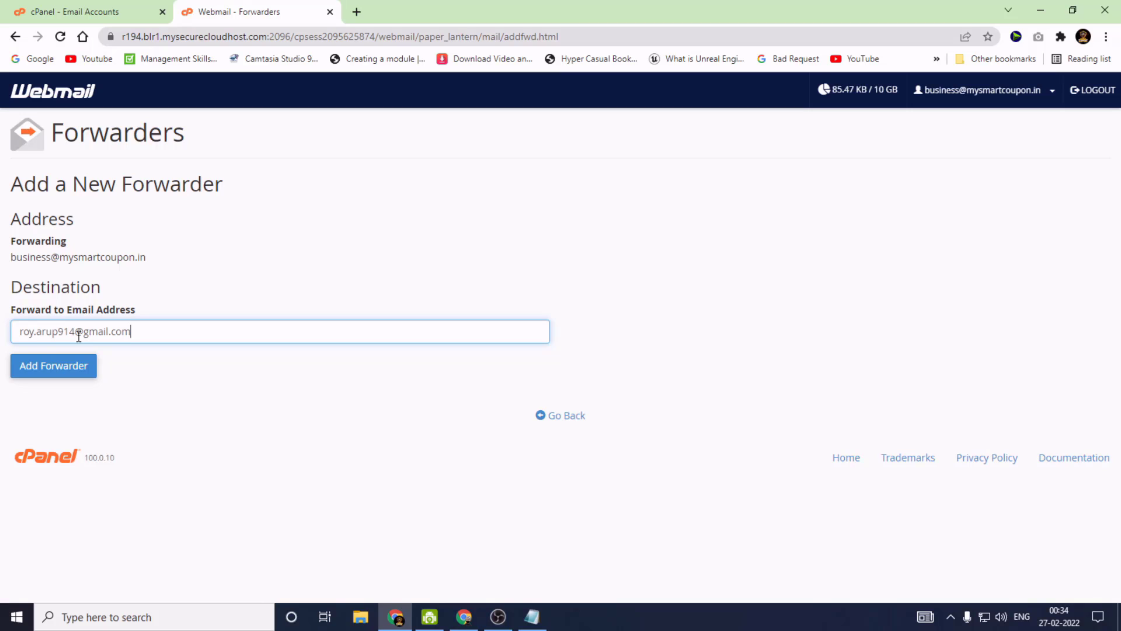
click(46, 371)
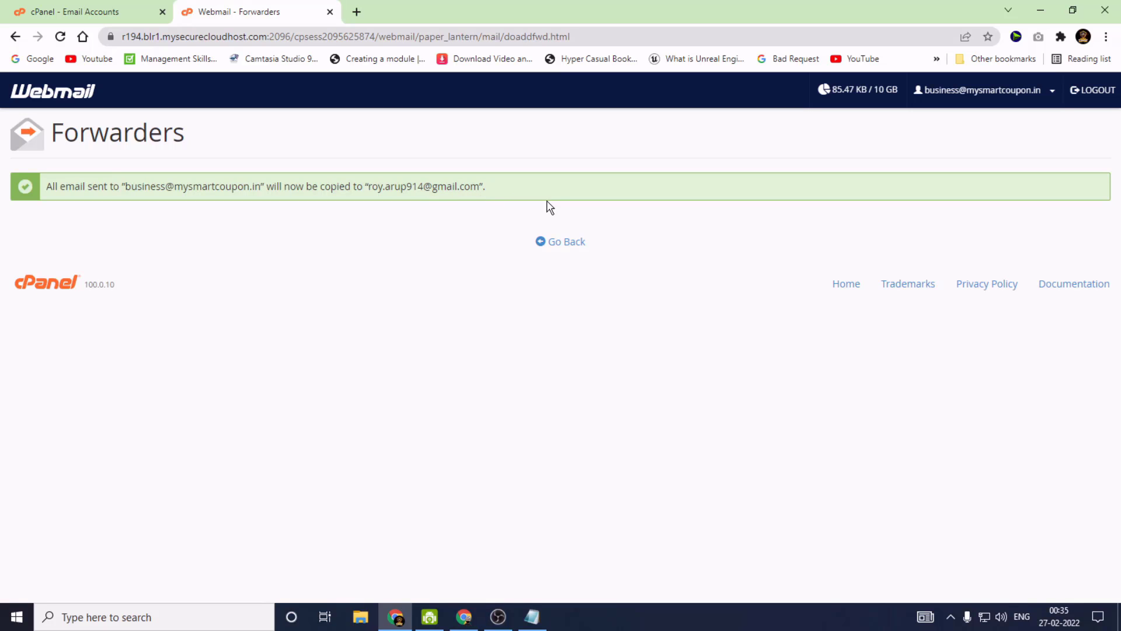
Return to the Webmail main page and bring up the Gmail inbox window
click(571, 250)
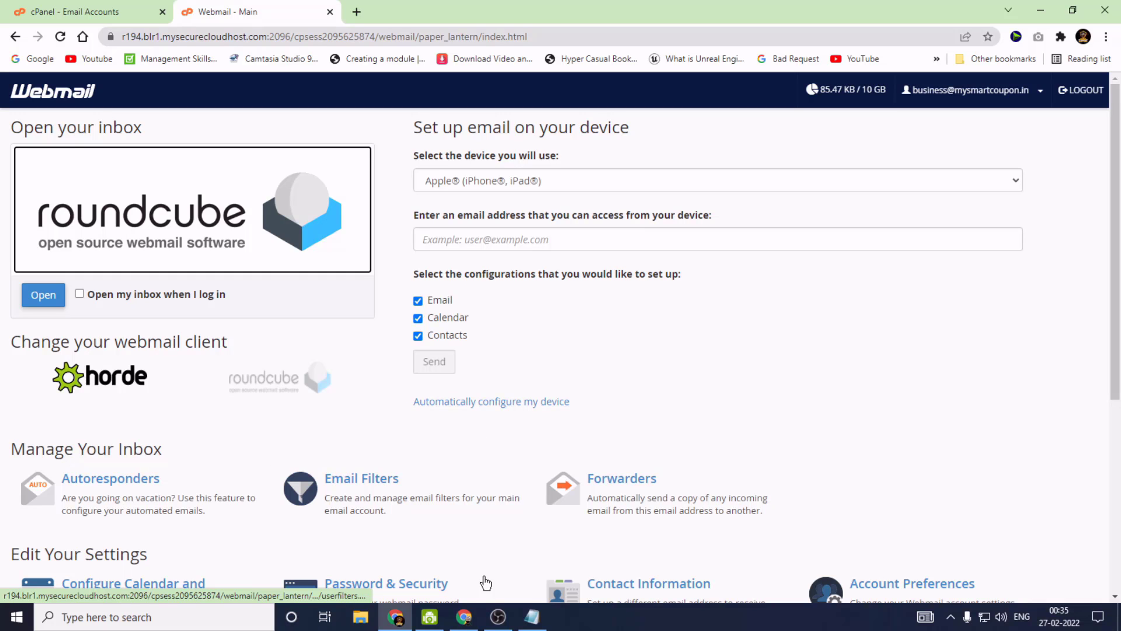
click(465, 623)
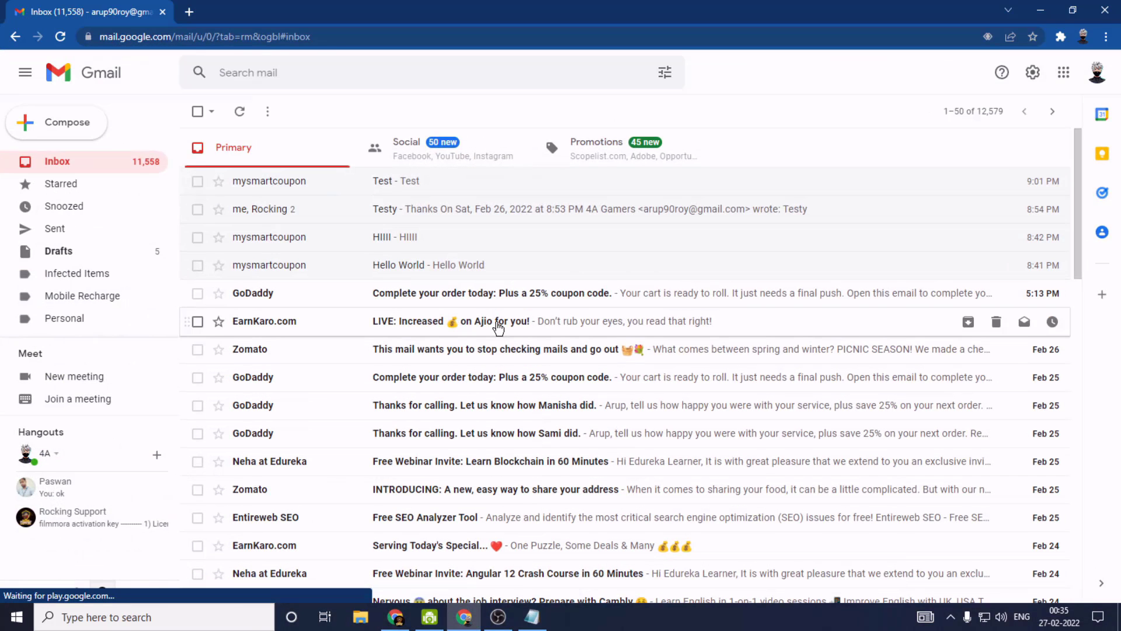
Start a new Gmail message addressed to the business mailbox, copying the address from cPanel
click(67, 128)
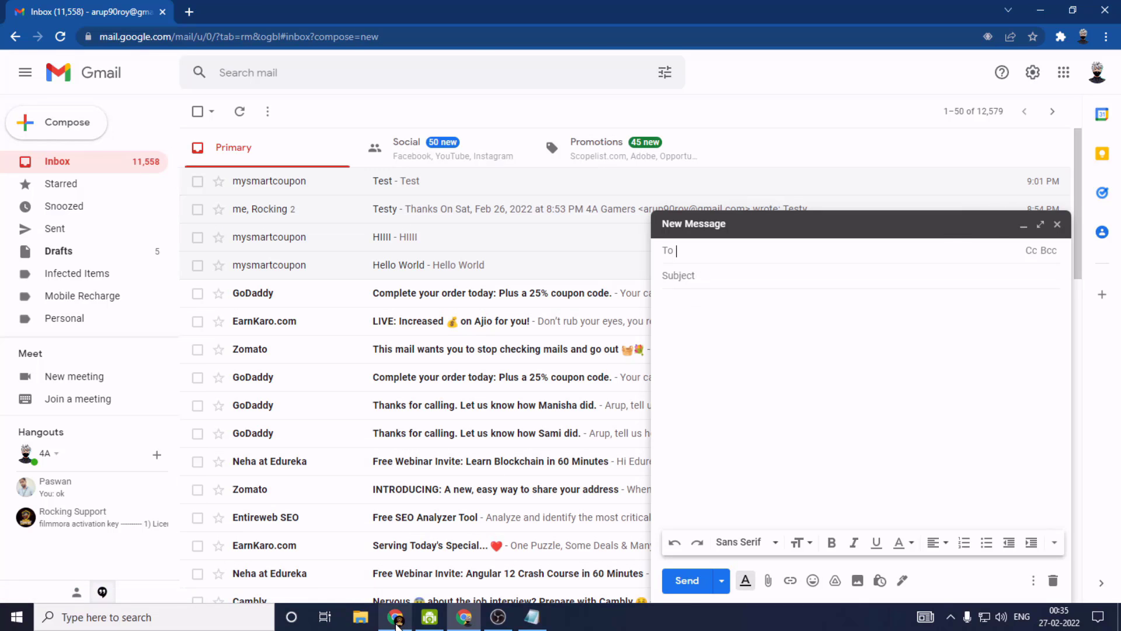
click(395, 617)
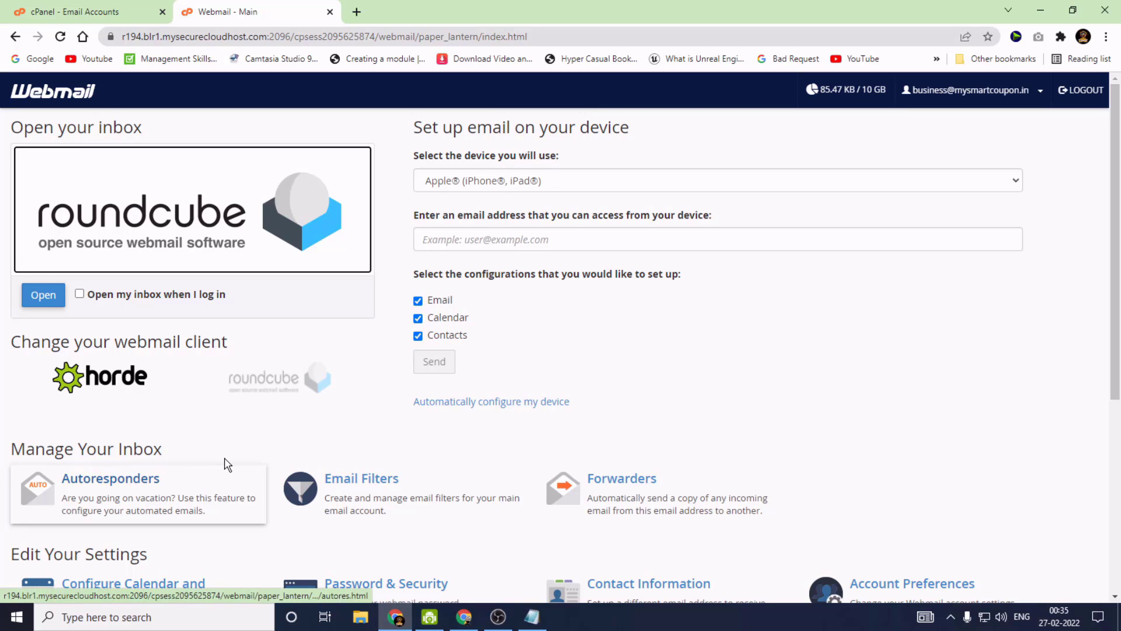
click(106, 10)
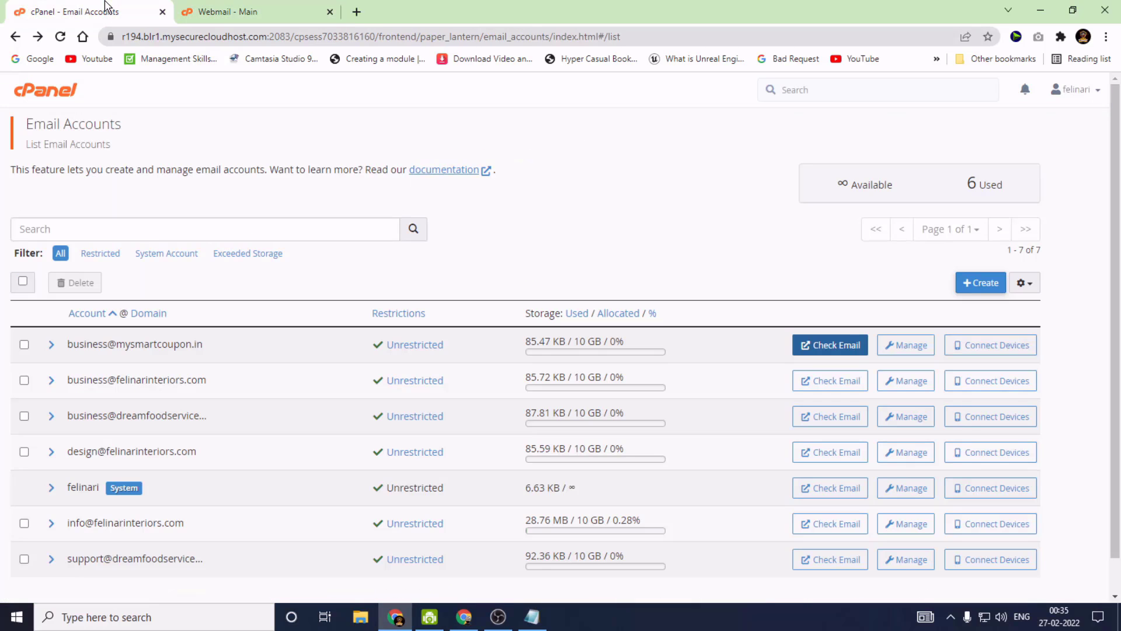
triple_click(97, 346)
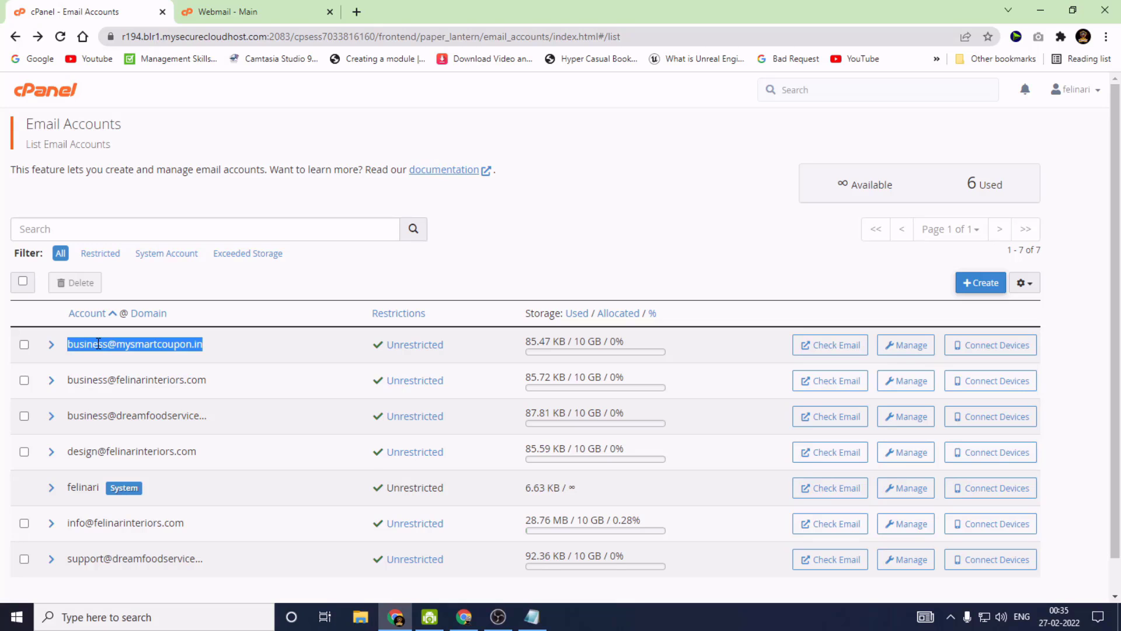
right_click(108, 344)
click(120, 354)
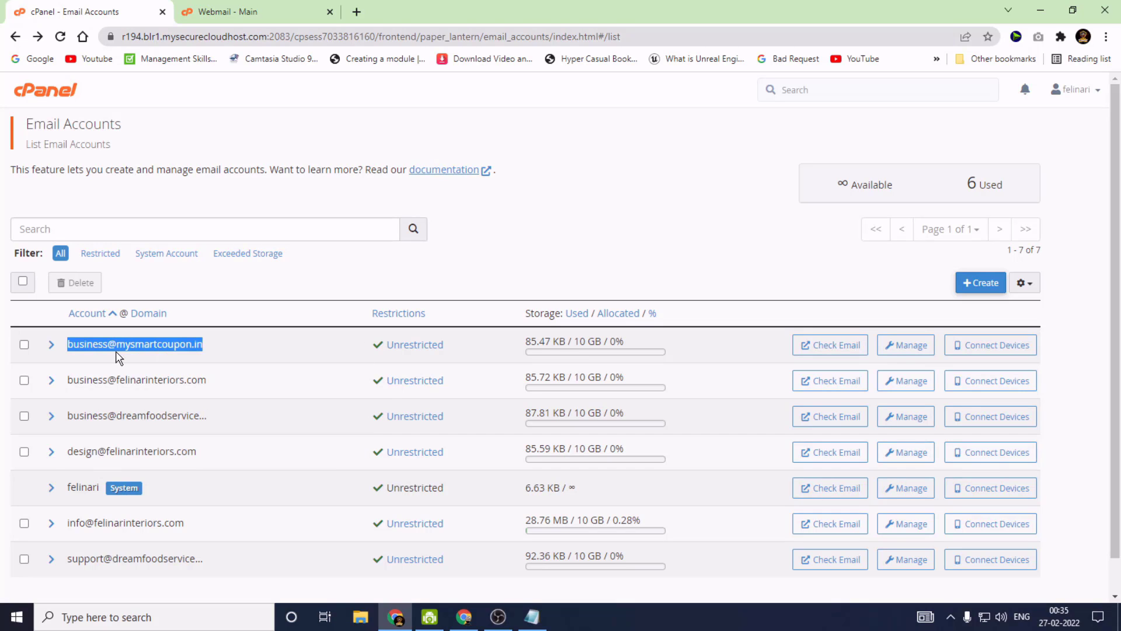
click(463, 621)
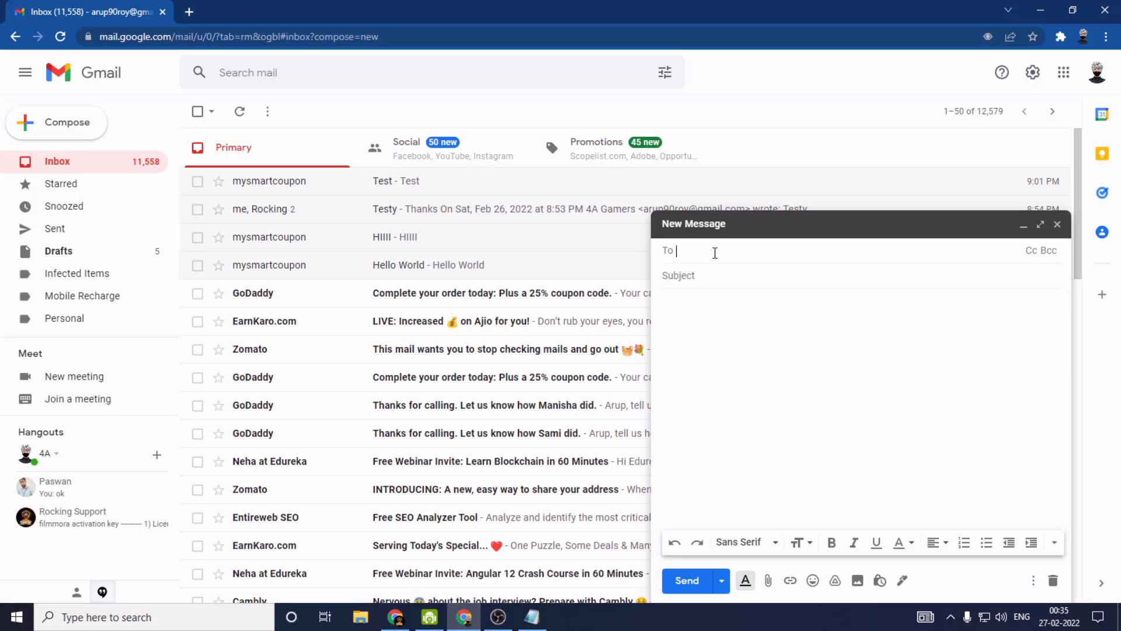
click(700, 246)
key(ctrl+v)
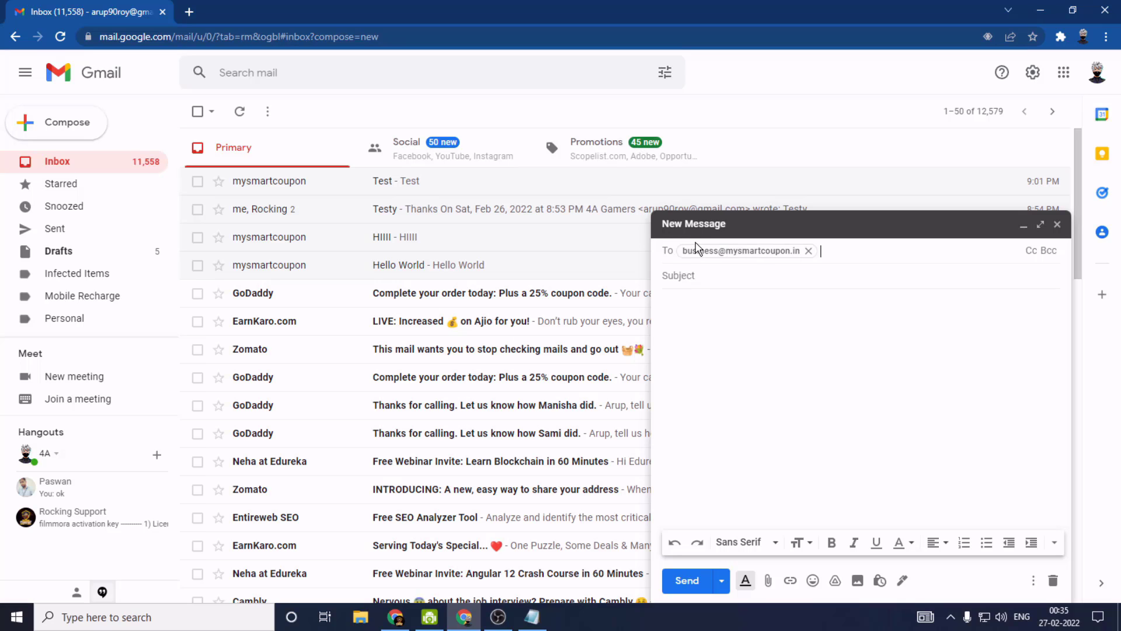
Use 'Hello Rock' as both subject and body, and send the test email
click(688, 277)
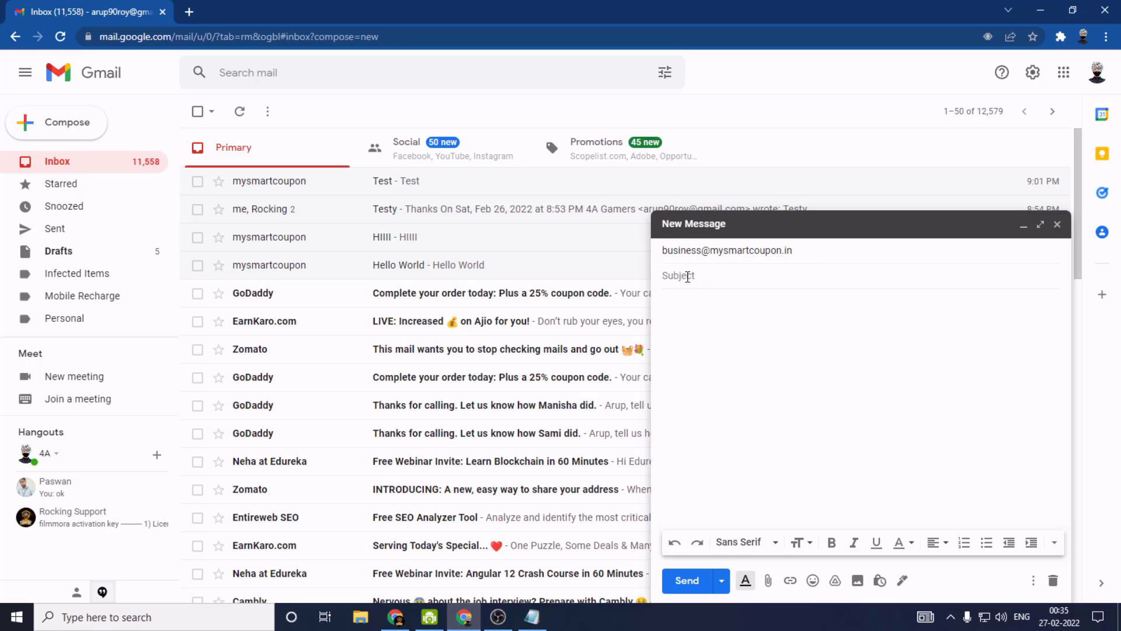
text(Hello Rock)
drag(729, 274, 662, 277)
click(713, 368)
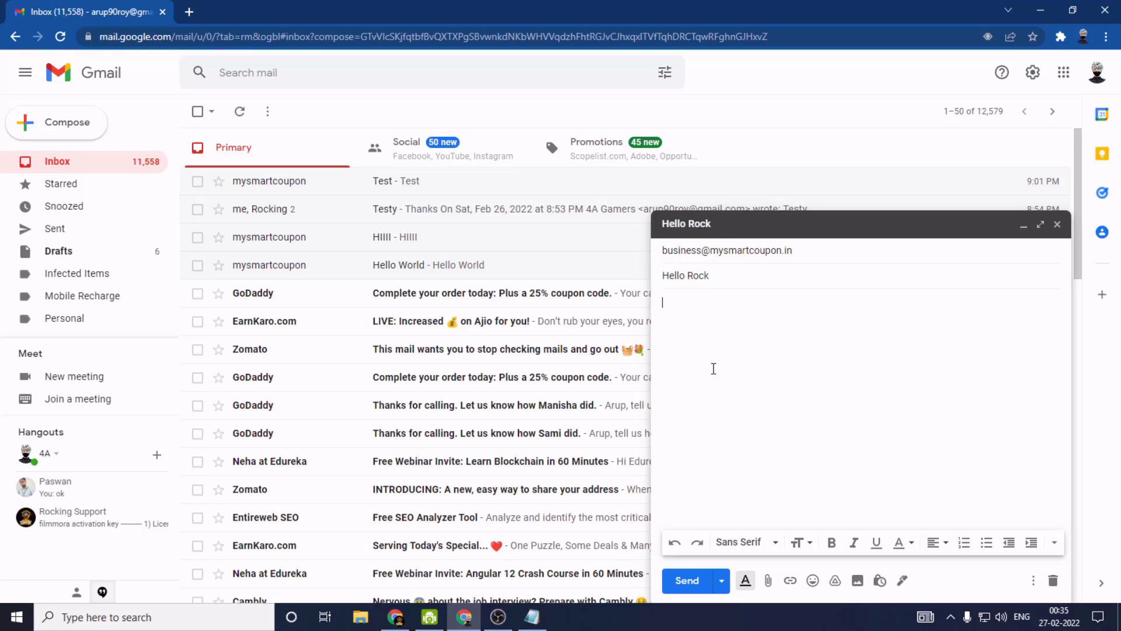
key(ctrl+v)
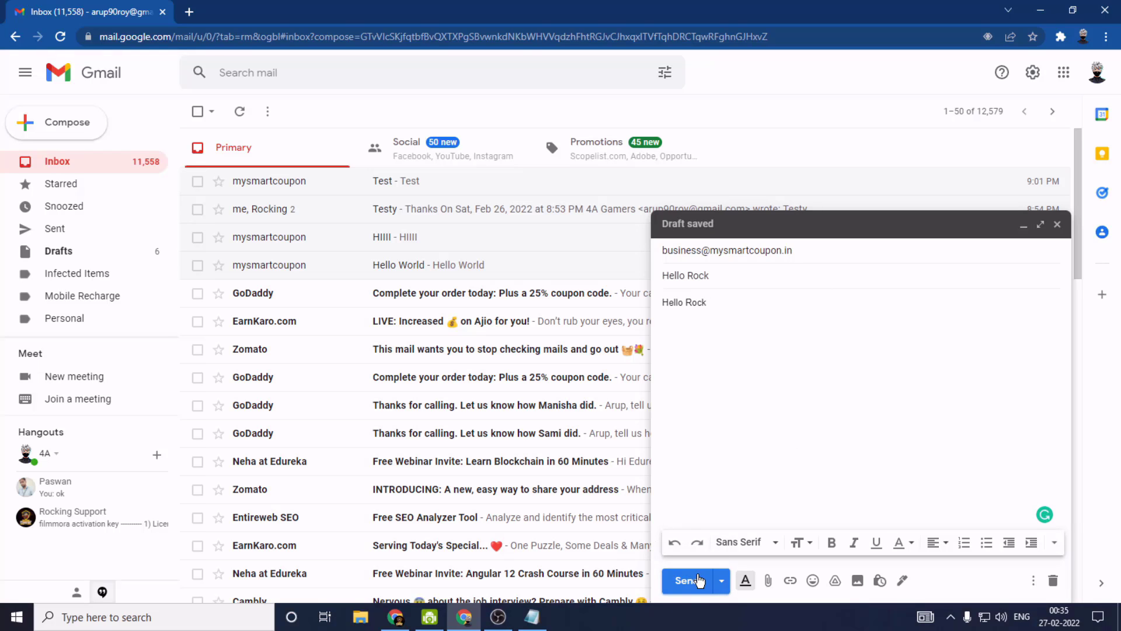
click(688, 580)
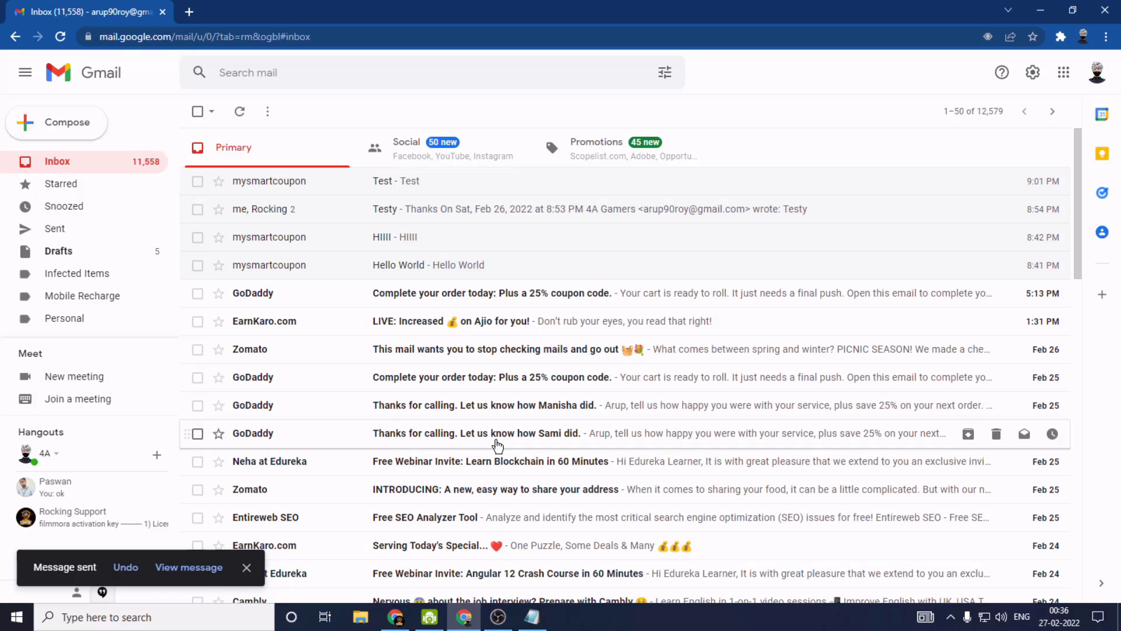
Open Gmail in a new tab of the cPanel browser window
mouse_move(395, 620)
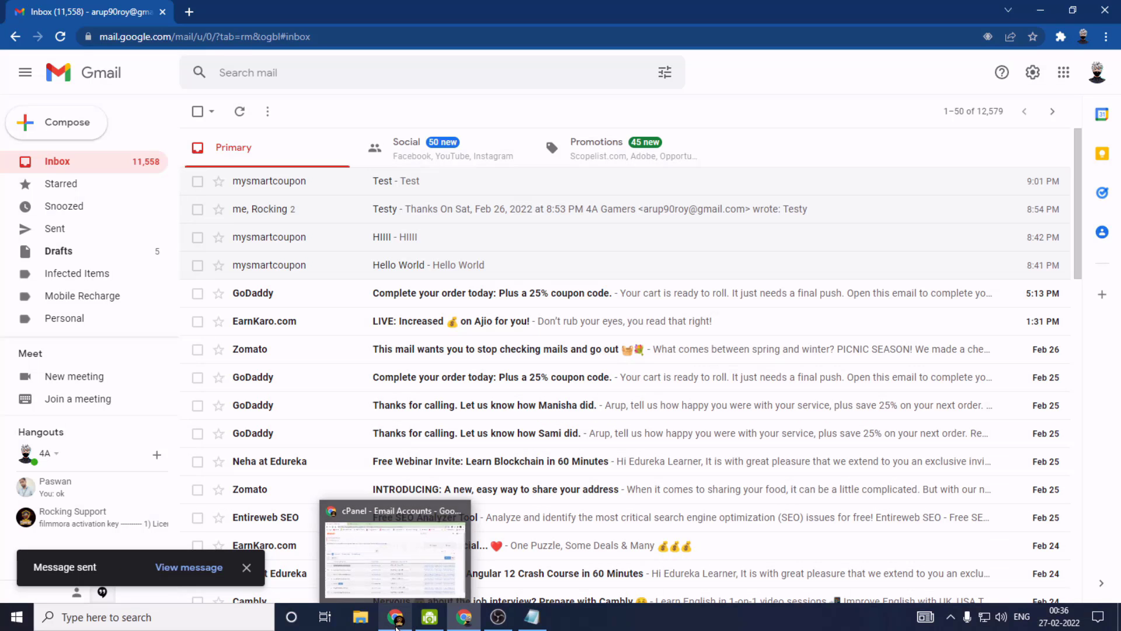
mouse_move(390, 600)
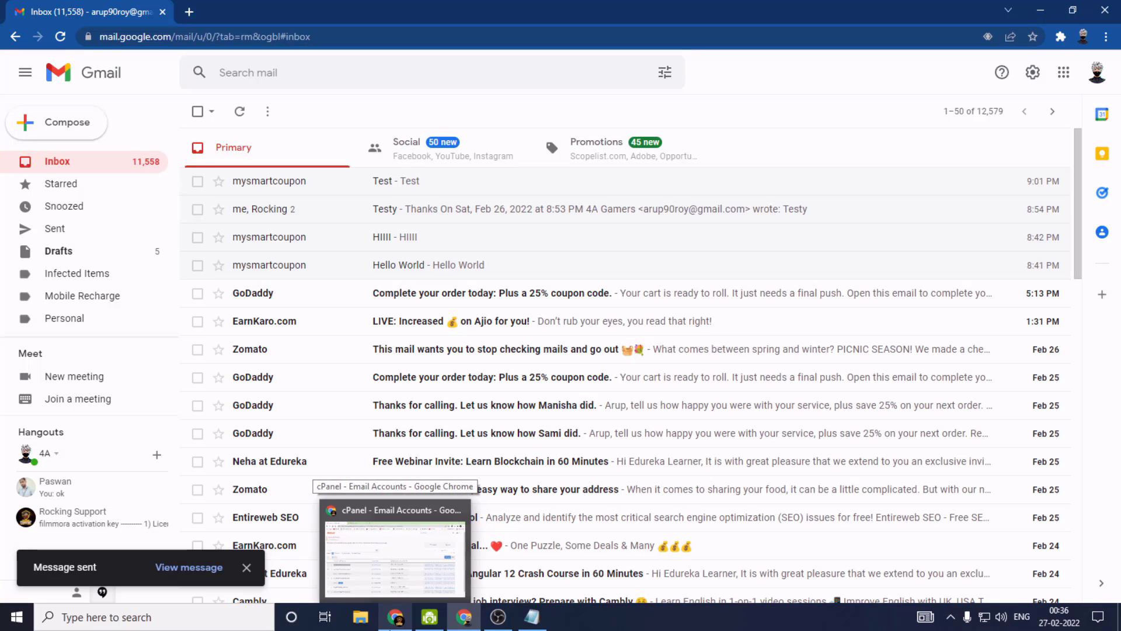
click(395, 622)
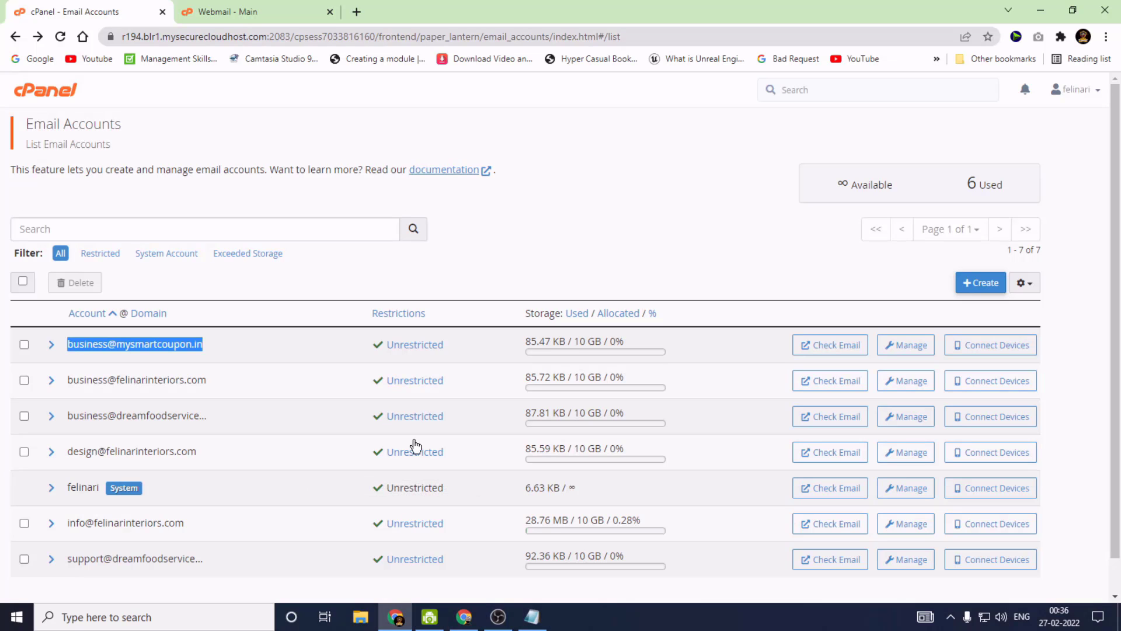
click(356, 12)
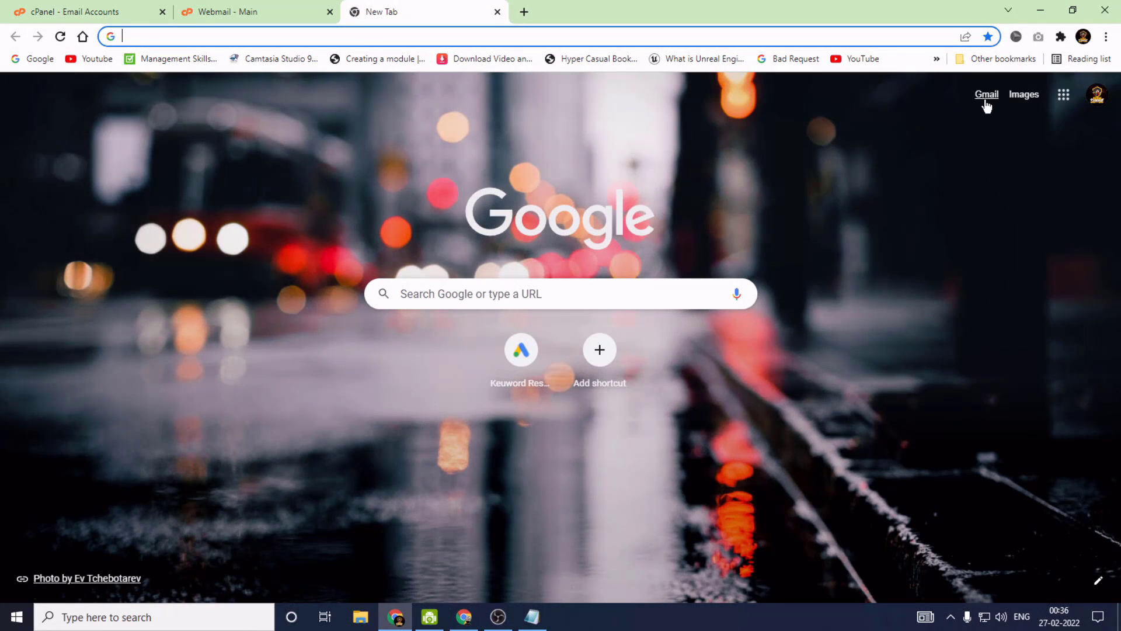
click(986, 104)
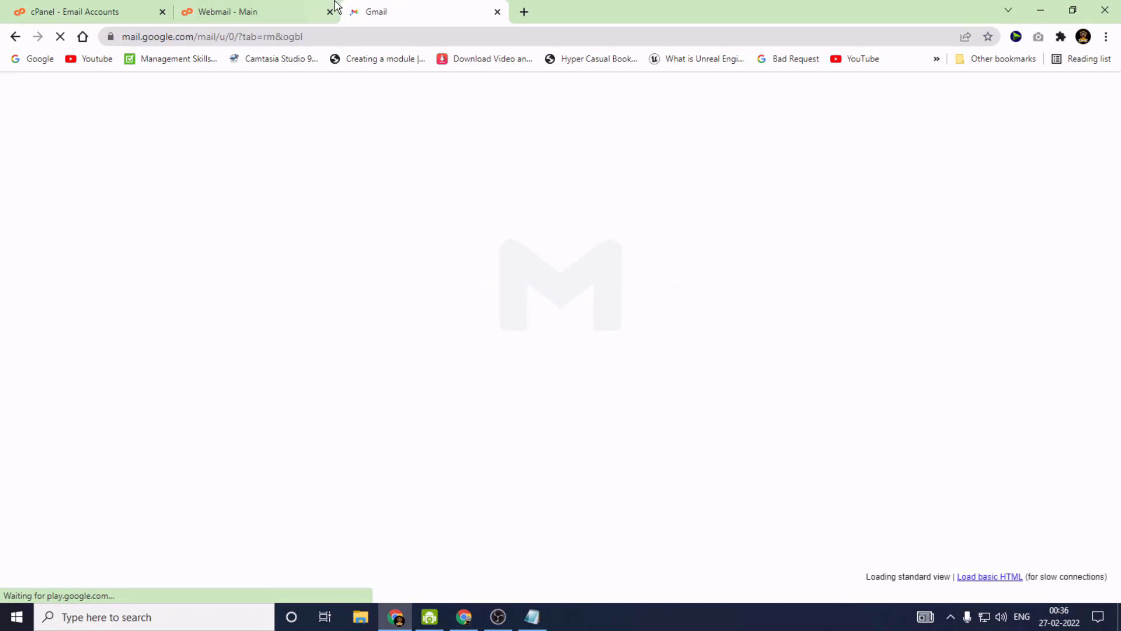
Show the Webmail forwarders list with the business mailbox forwarding to Gmail
click(279, 8)
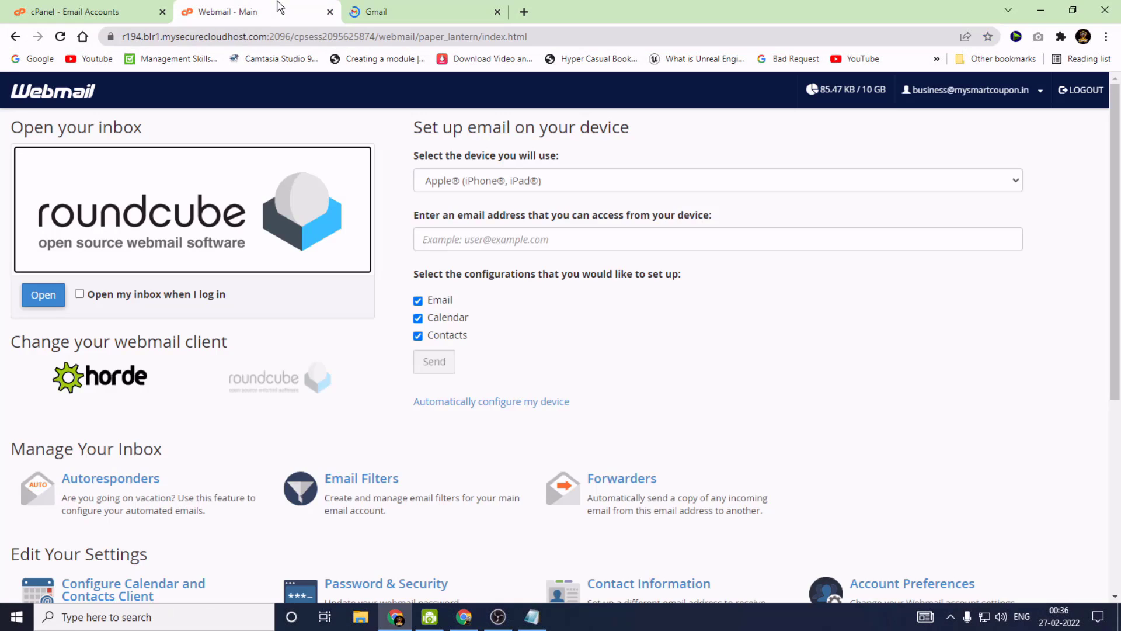
scroll(526, 425, down, 1)
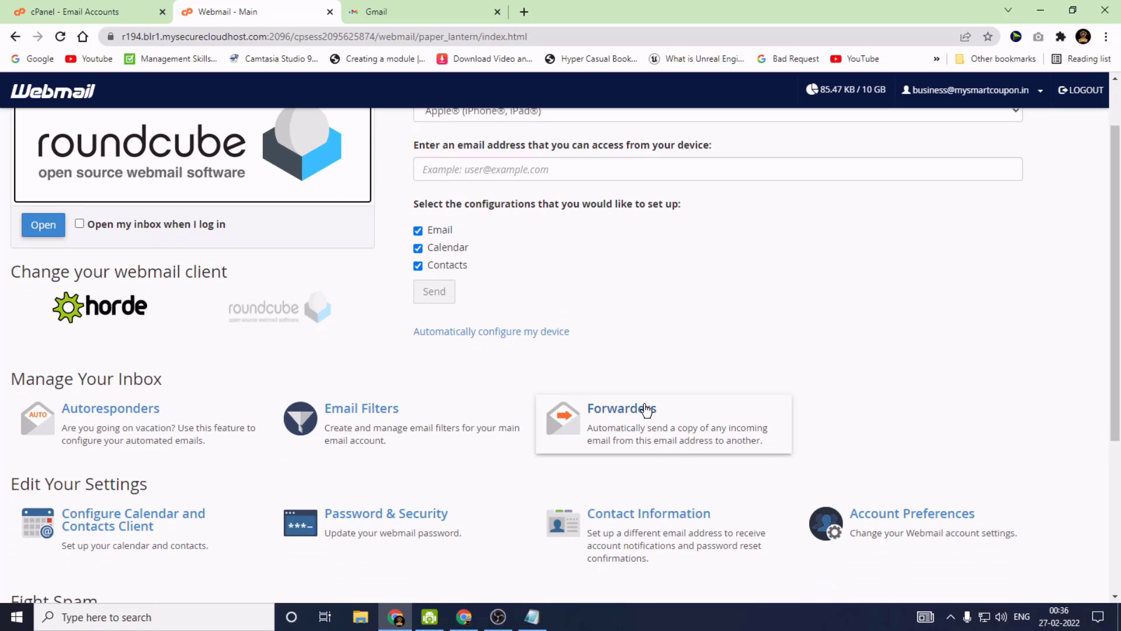
click(642, 409)
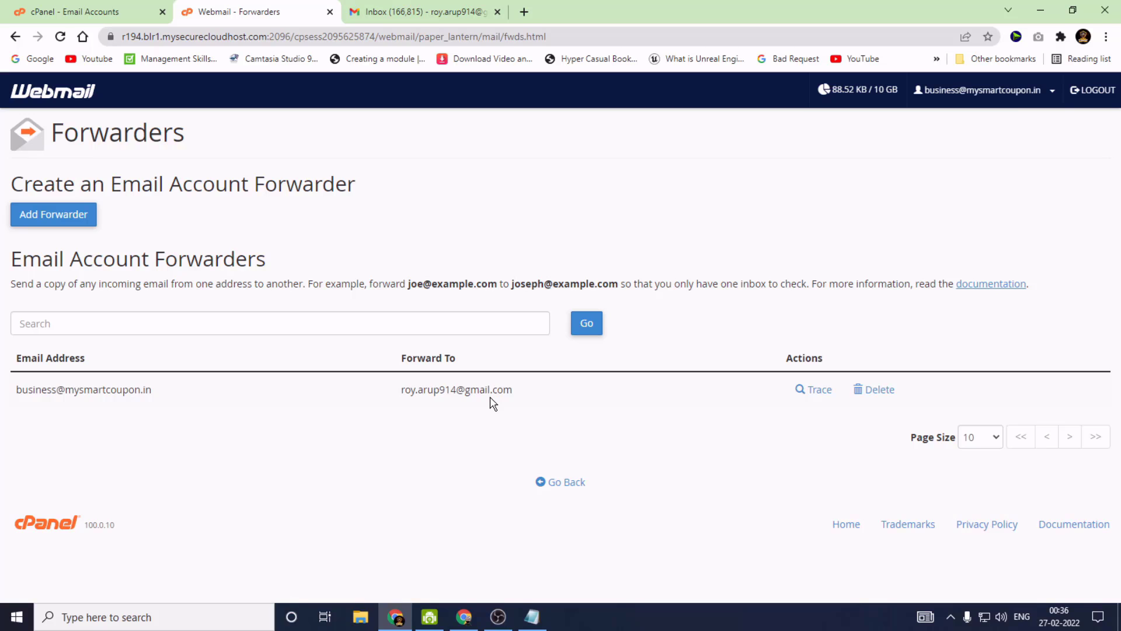
Refresh the destination Gmail inbox and open the arrived Hello Rock message
click(433, 10)
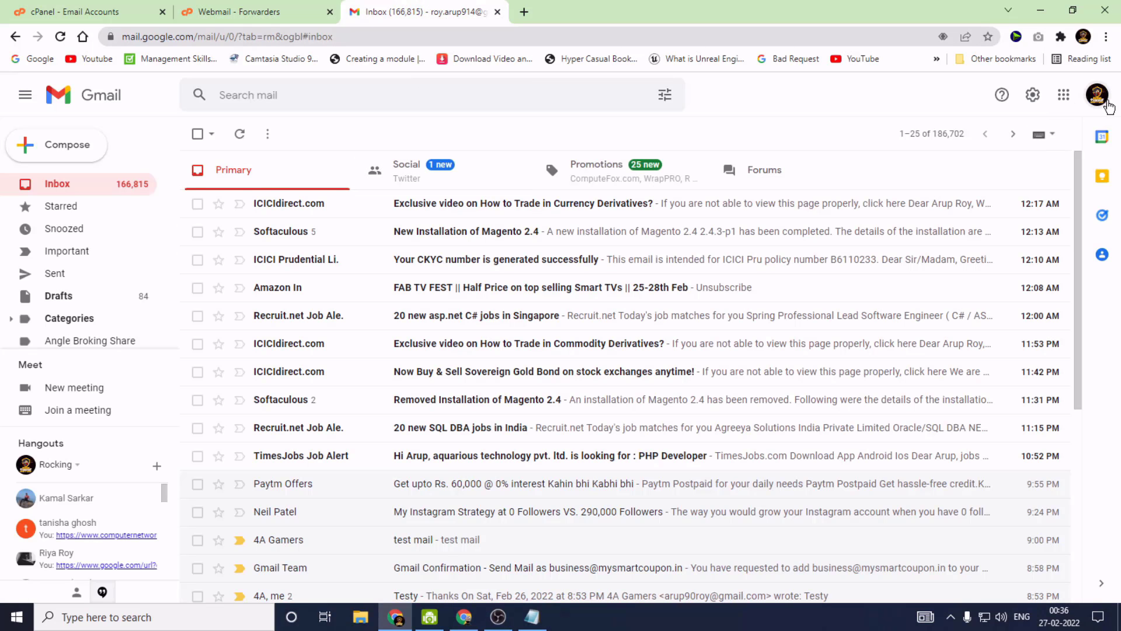
click(1106, 104)
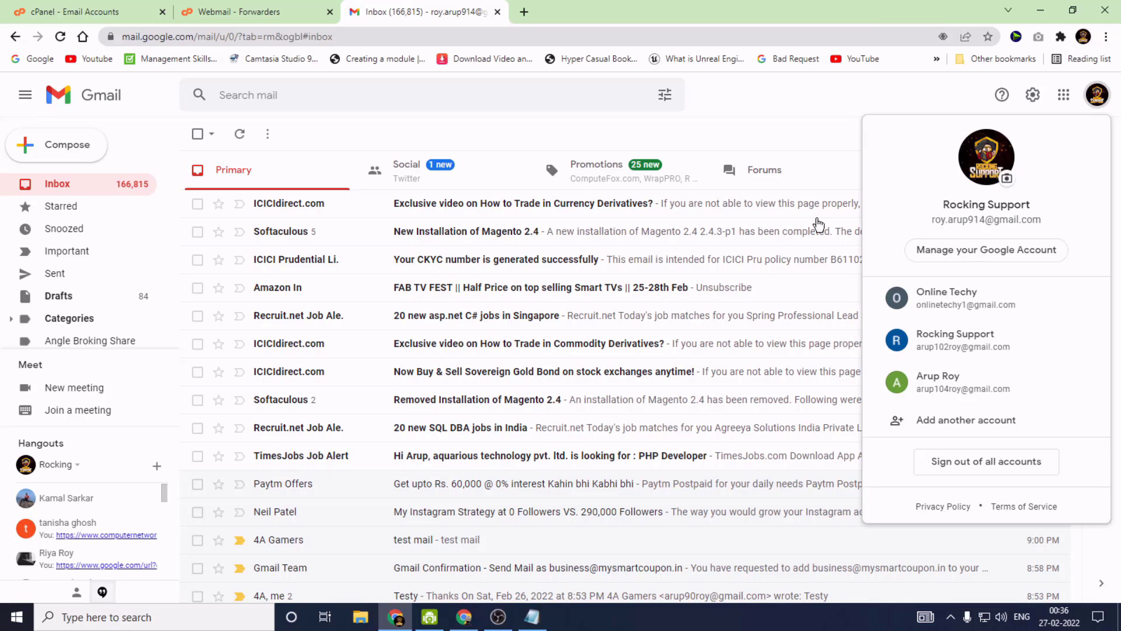
click(239, 135)
click(239, 137)
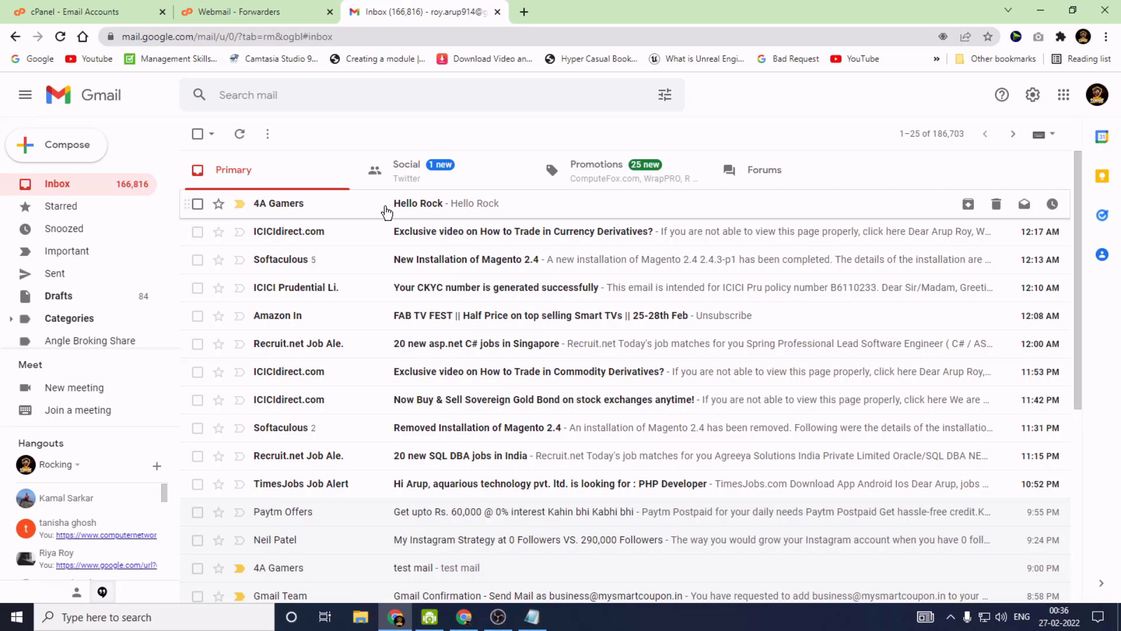
click(461, 209)
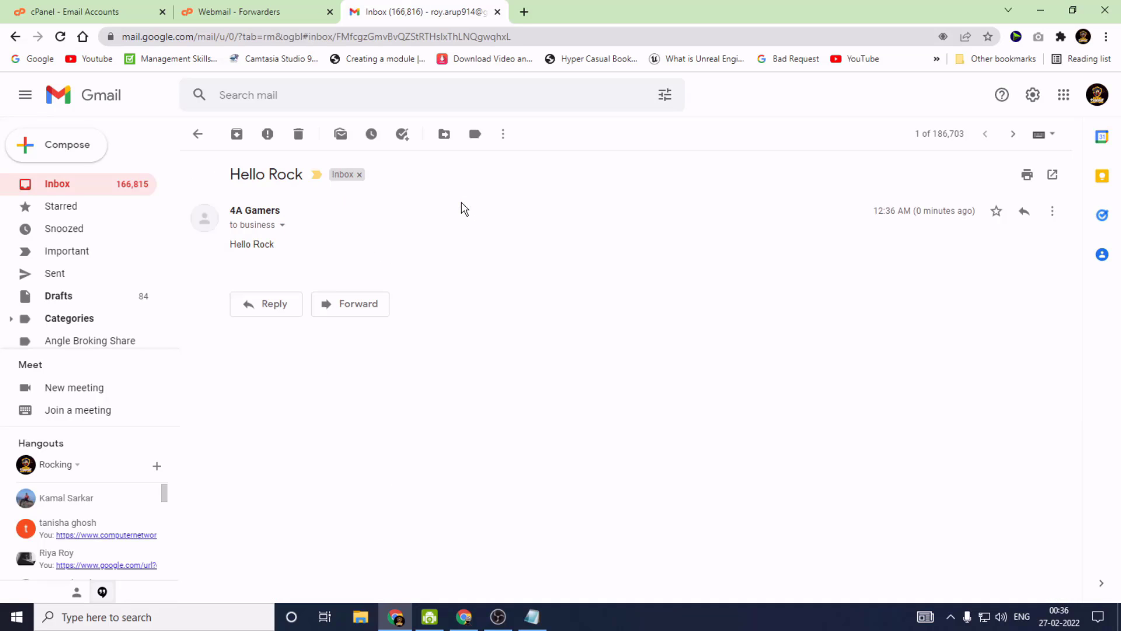
click(281, 226)
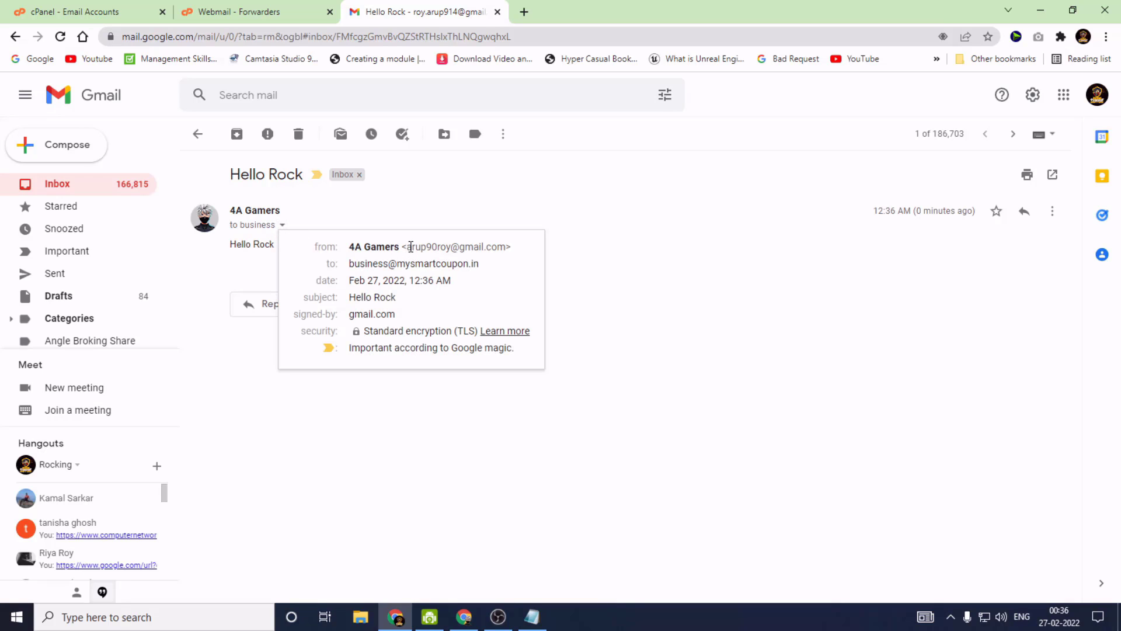
drag(411, 247, 506, 246)
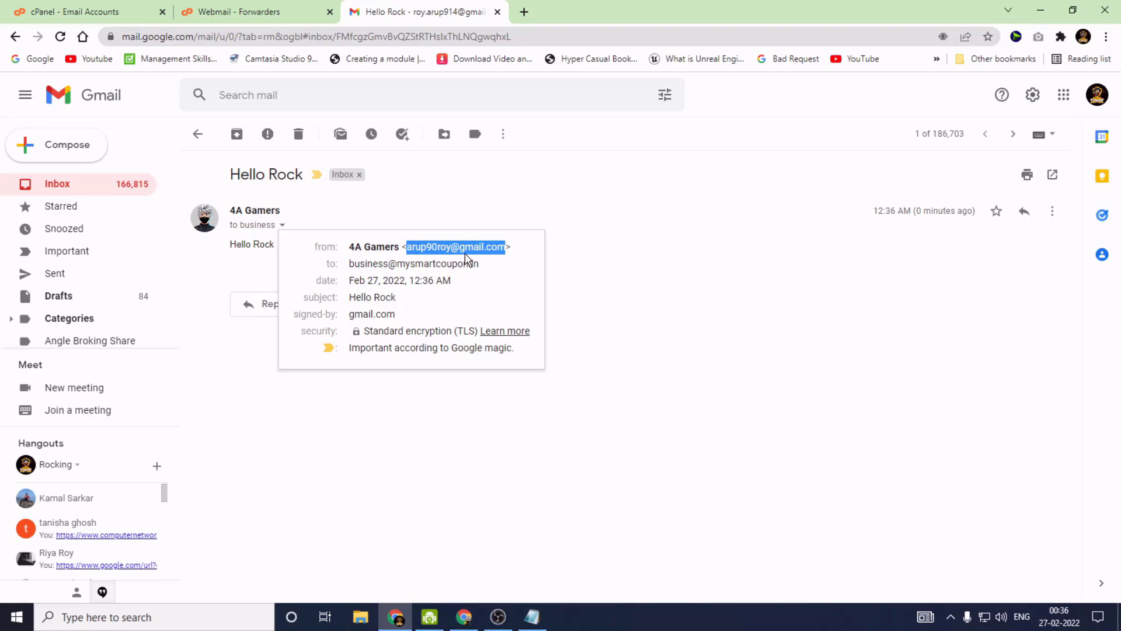
click(465, 617)
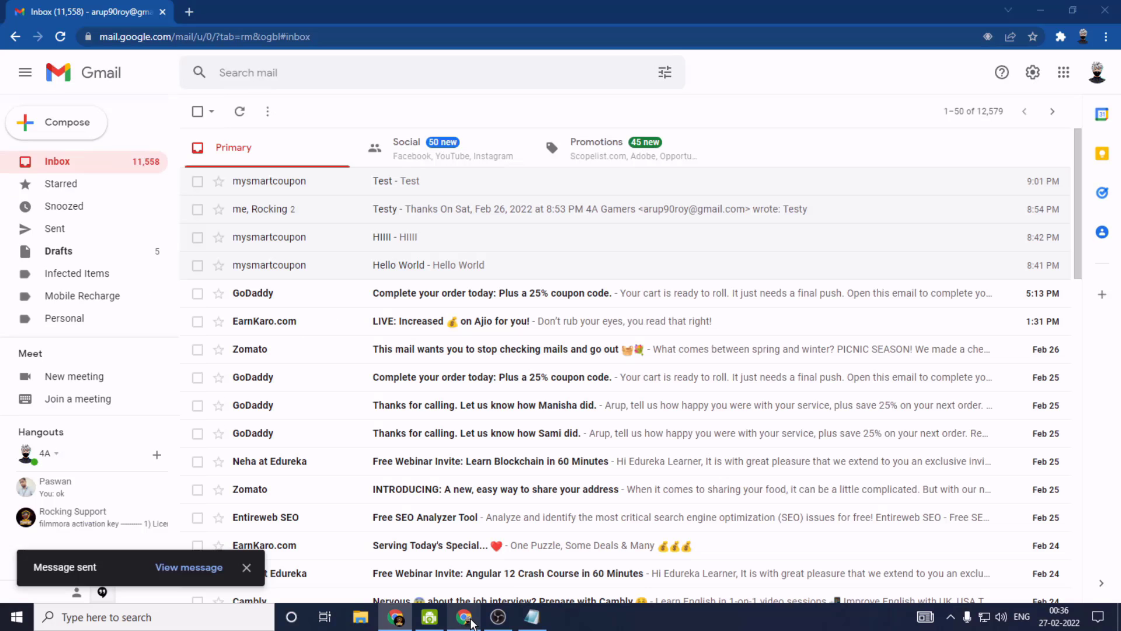
click(396, 617)
click(282, 226)
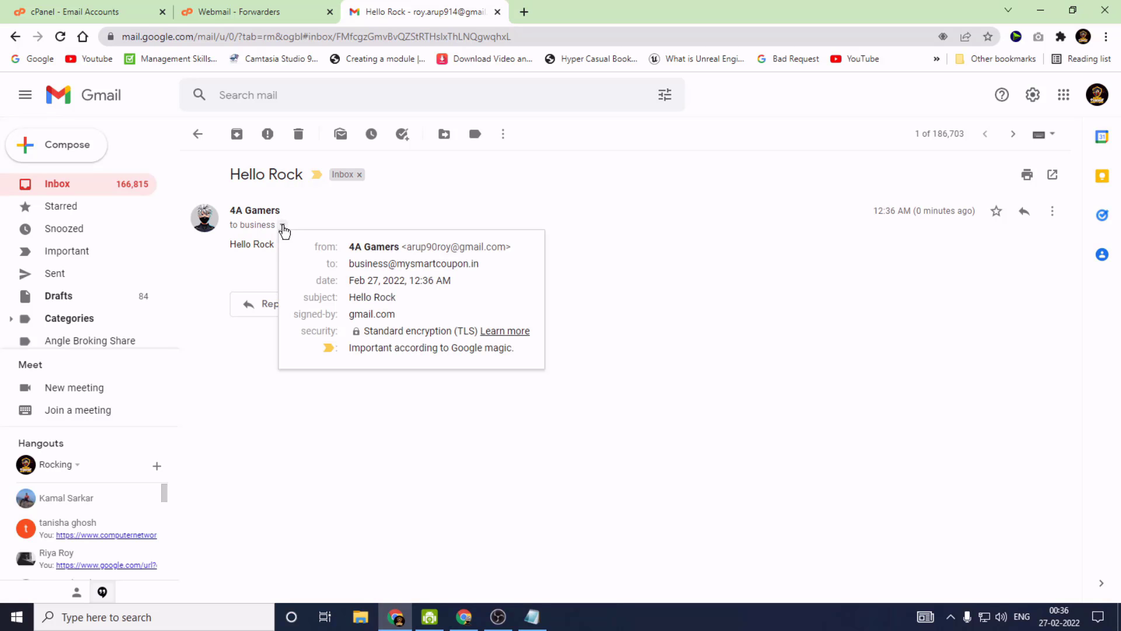
mouse_move(444, 267)
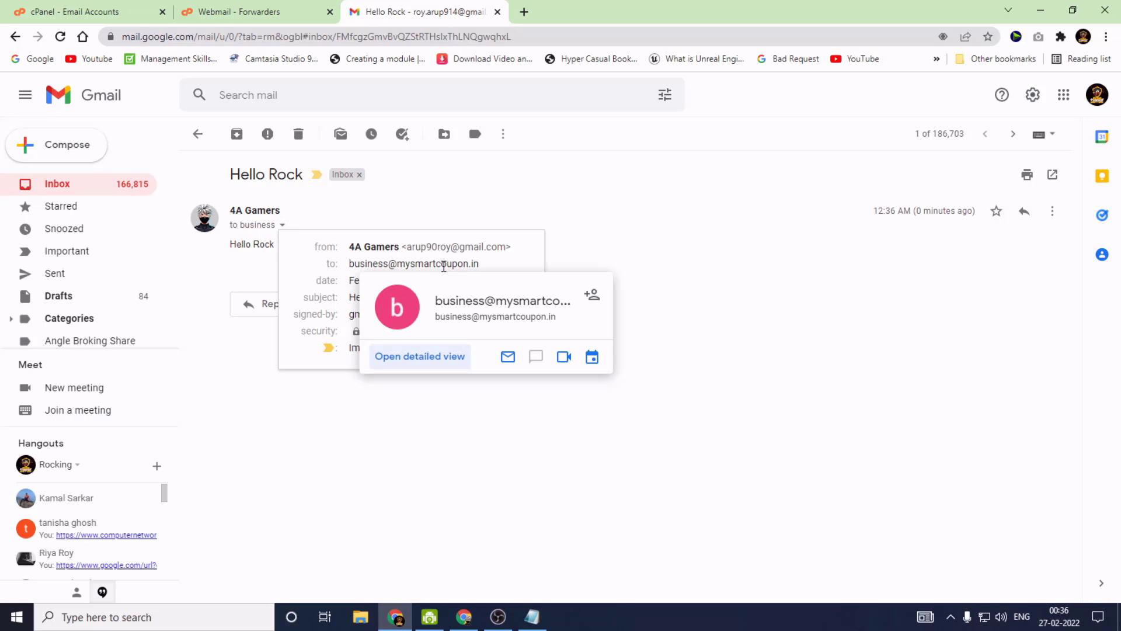
drag(479, 264, 349, 268)
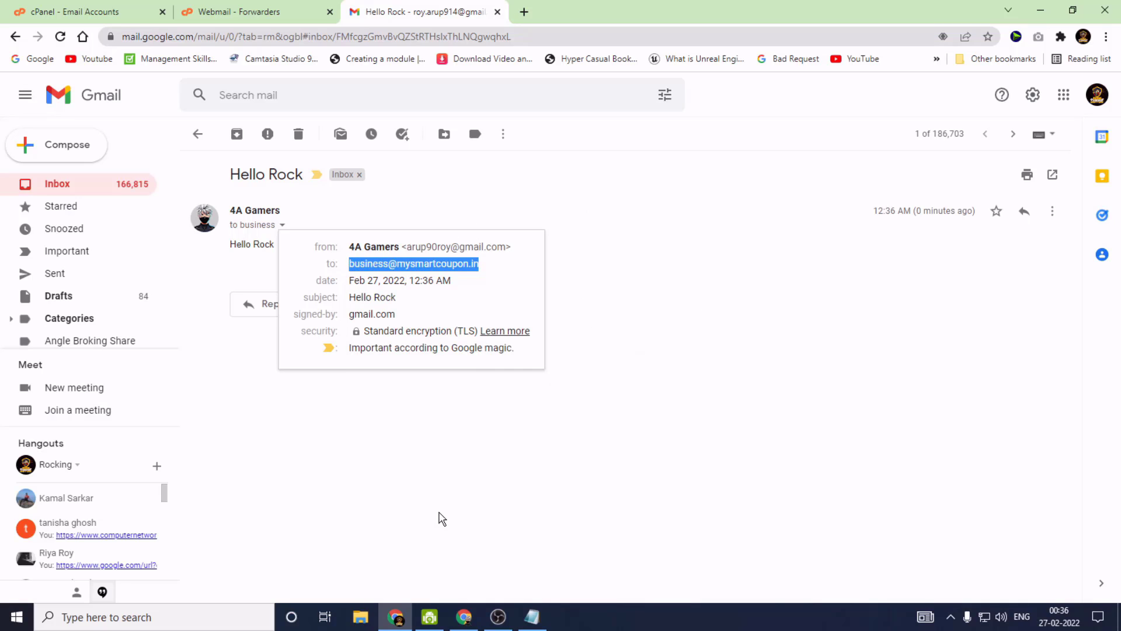
click(1098, 94)
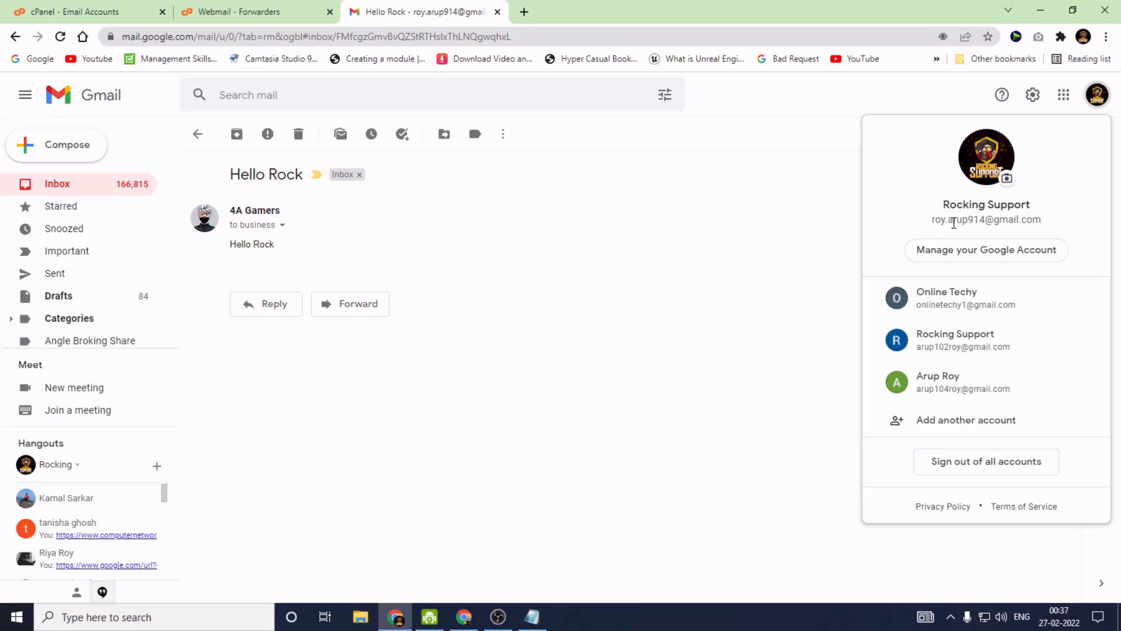
click(356, 439)
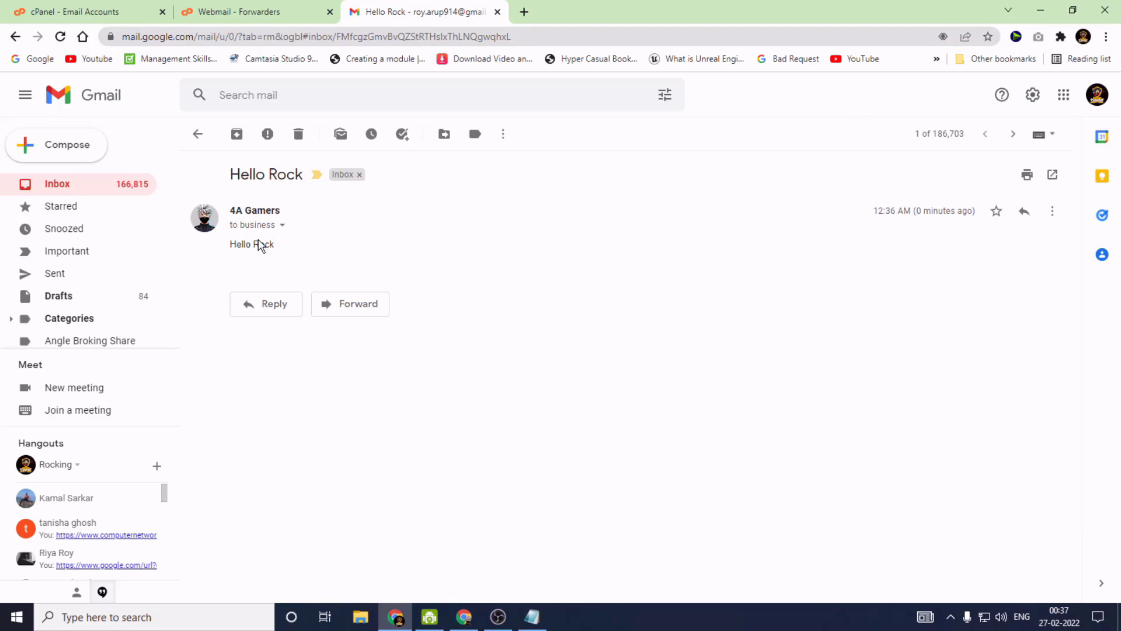
drag(232, 244, 325, 250)
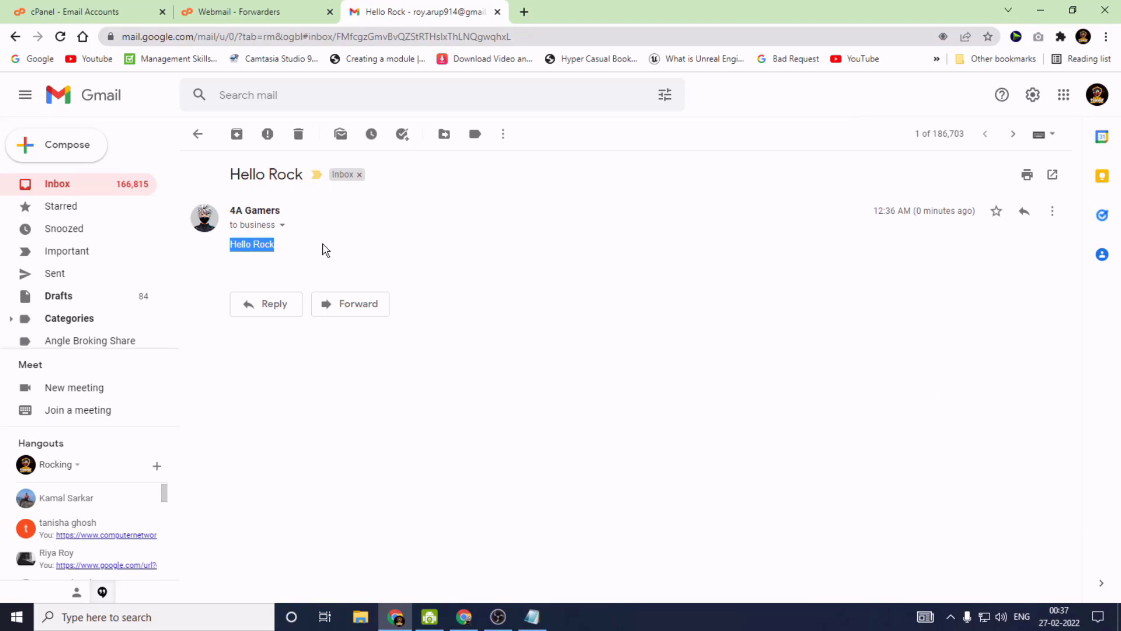
Reply "Hello 4A GAmers" to the Hello Rock test message in Gmail
click(247, 305)
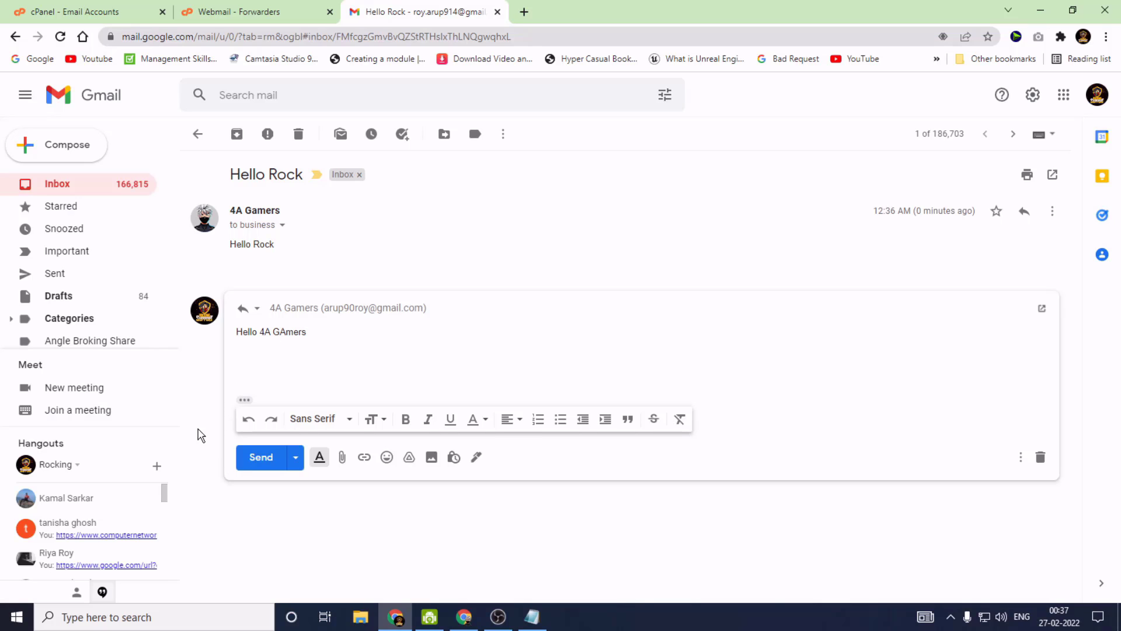
click(261, 457)
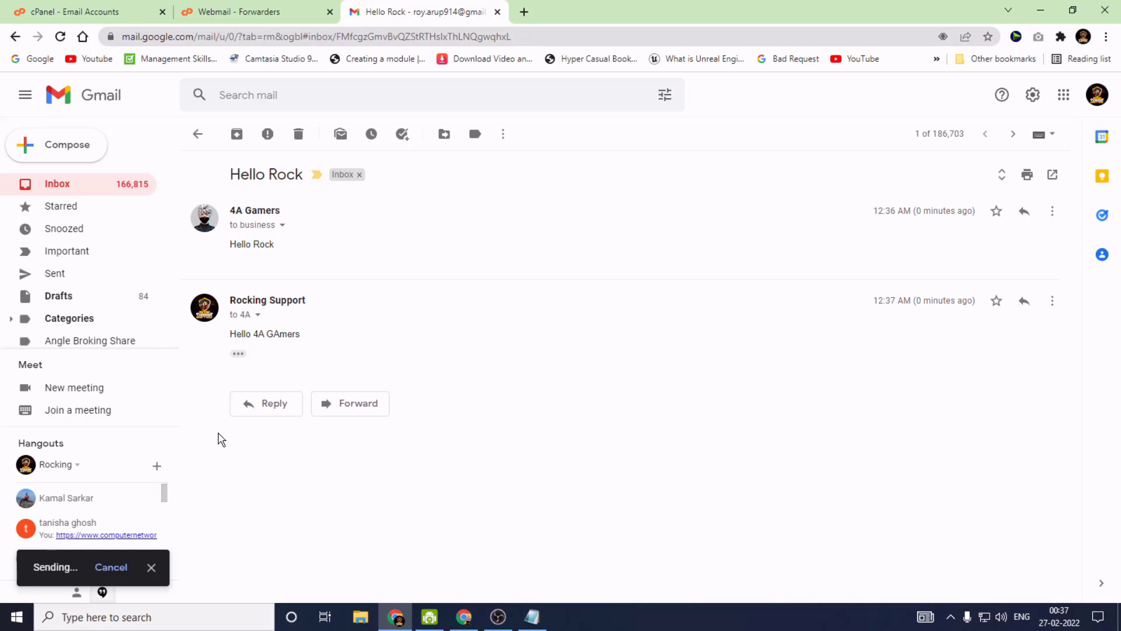